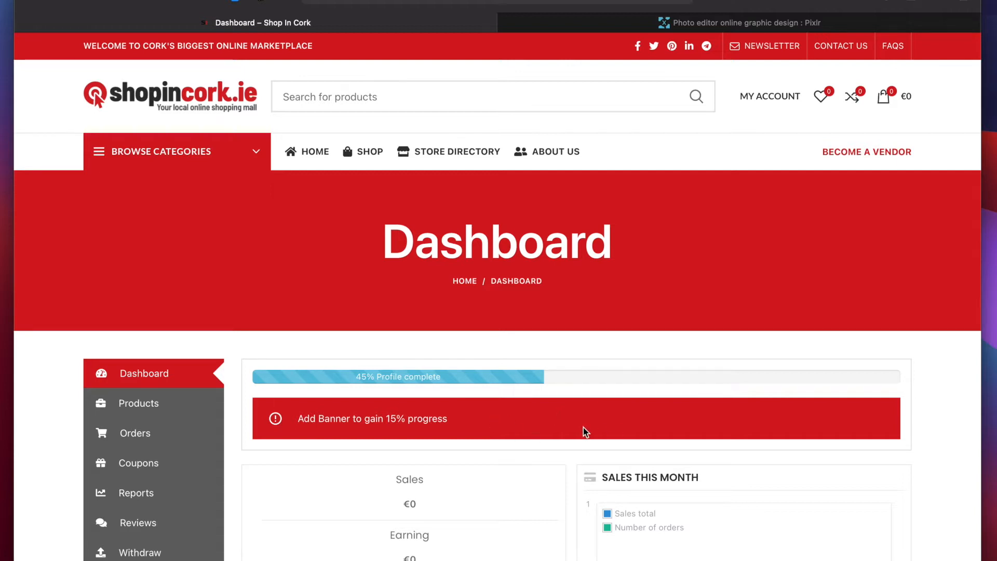
Step: Open the public store page from the vendor dashboard and examine its banner area, profile picture, contact details and product section
mouse_move(755, 103)
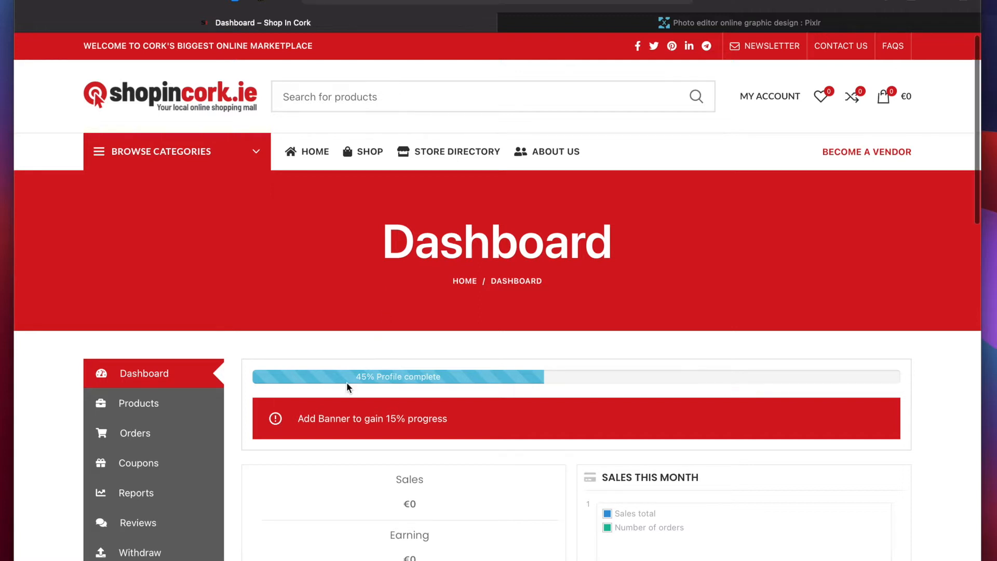
scroll(347, 387, down, 3)
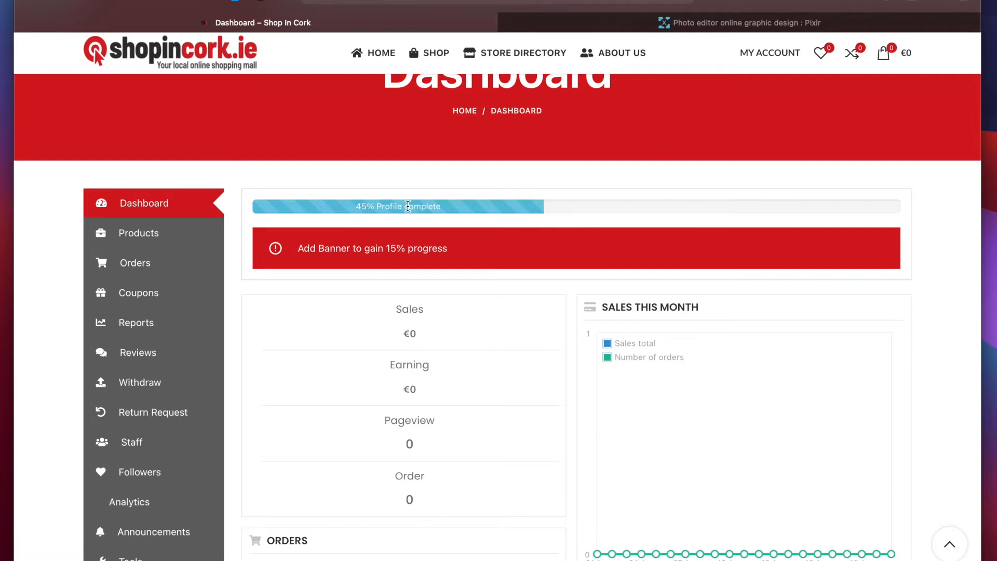
scroll(211, 327, down, 5)
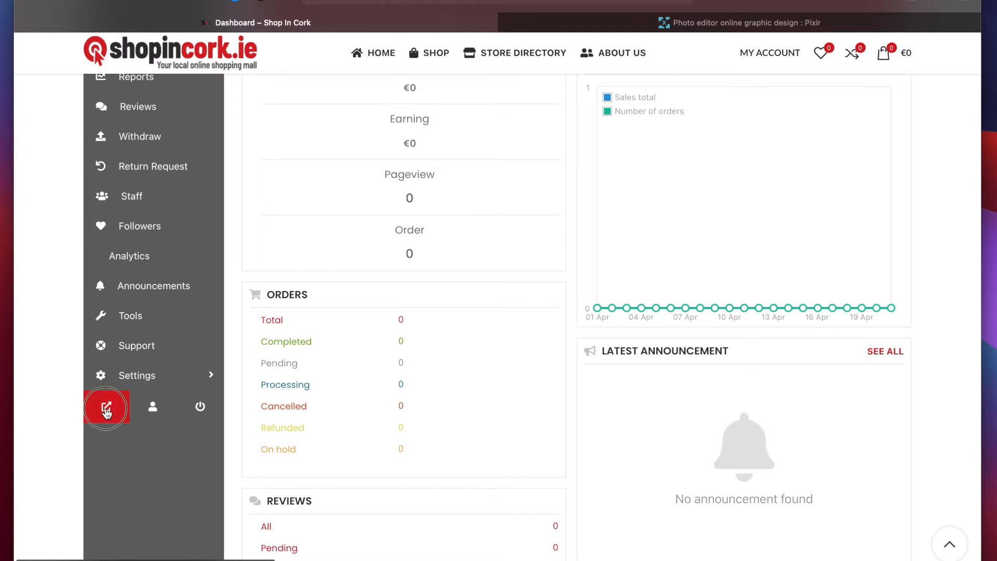
click(107, 412)
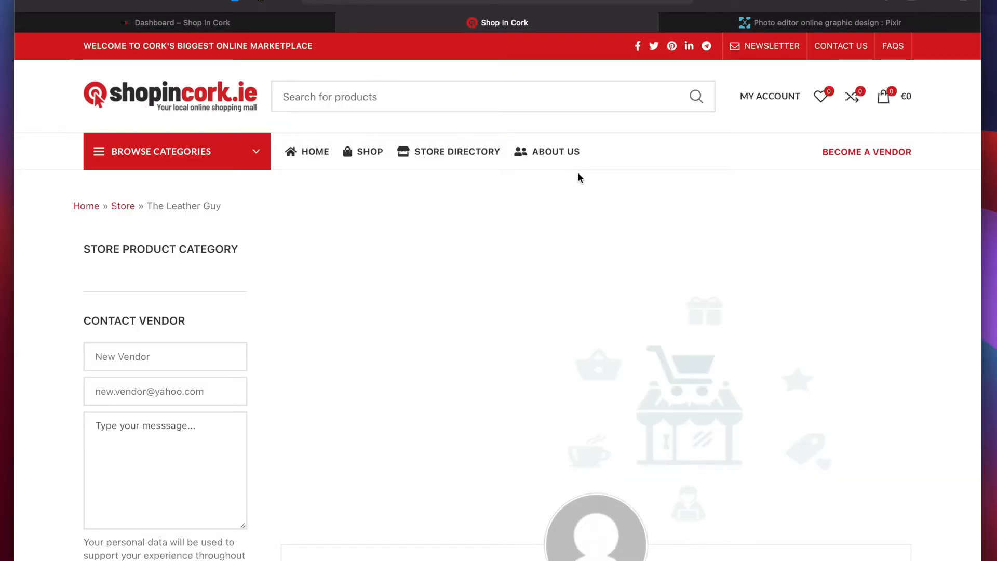
scroll(610, 373, down, 2)
scroll(610, 373, down, 2)
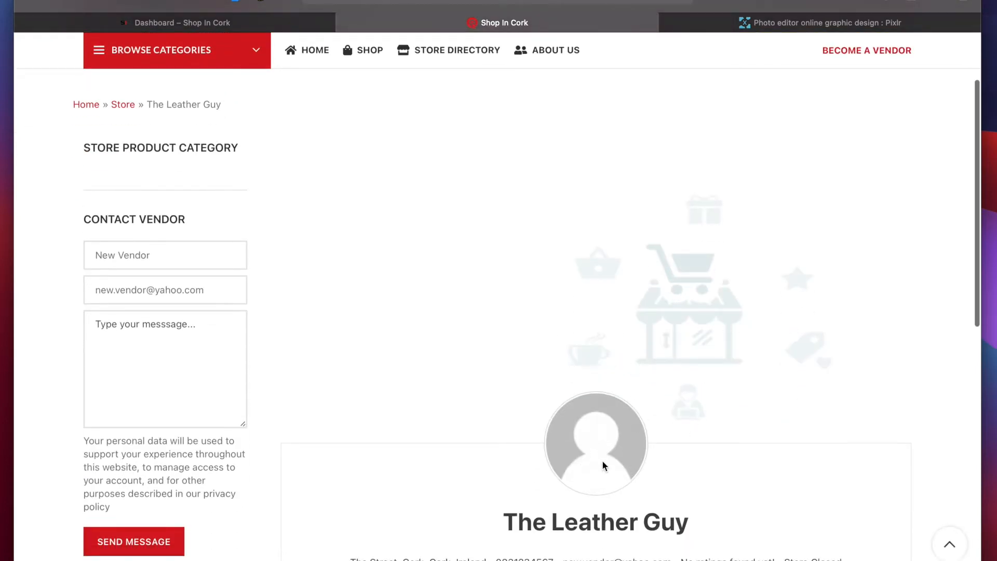
scroll(602, 460, down, 4)
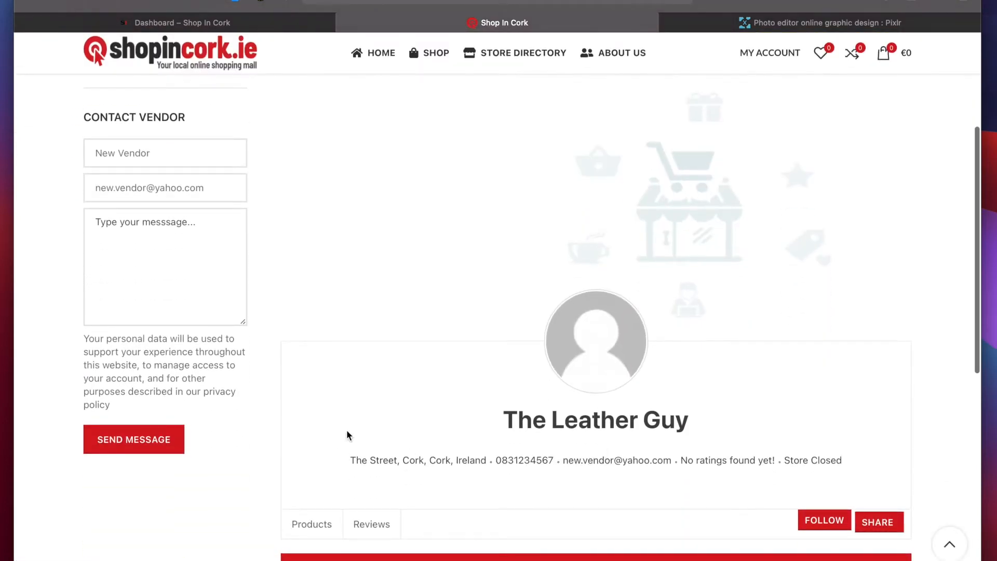
scroll(347, 435, up, 4)
scroll(568, 458, down, 13)
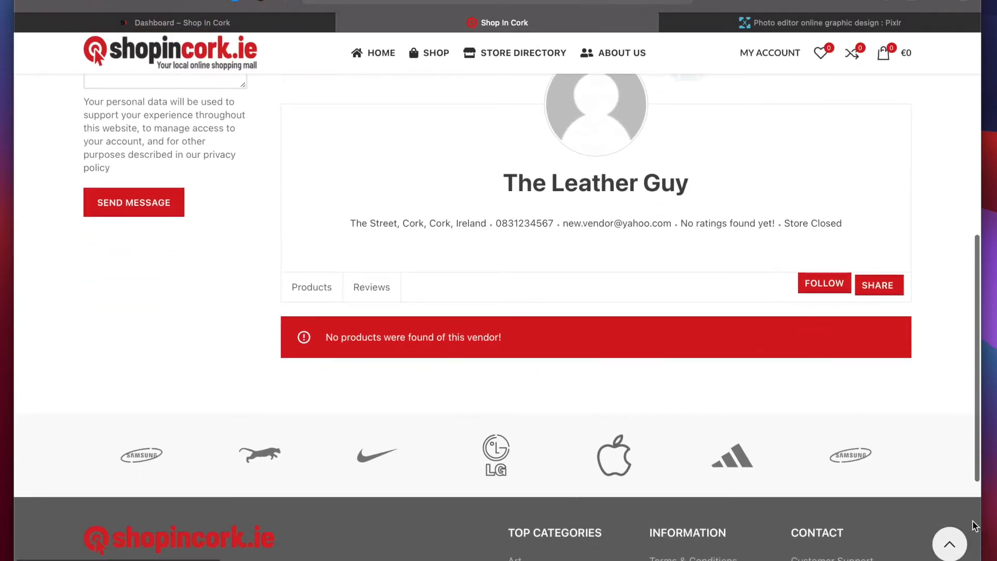
scroll(561, 408, up, 12)
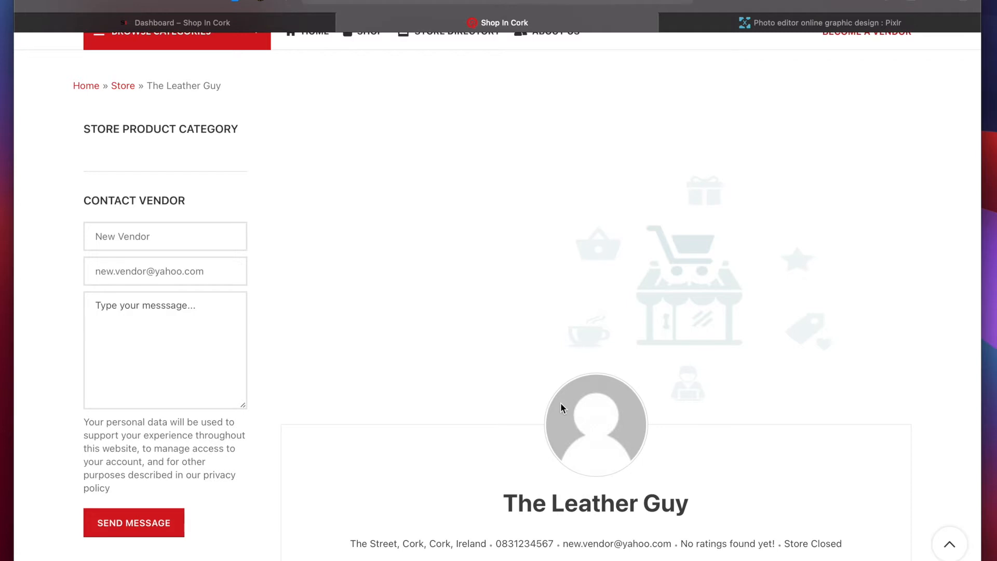
scroll(560, 403, up, 5)
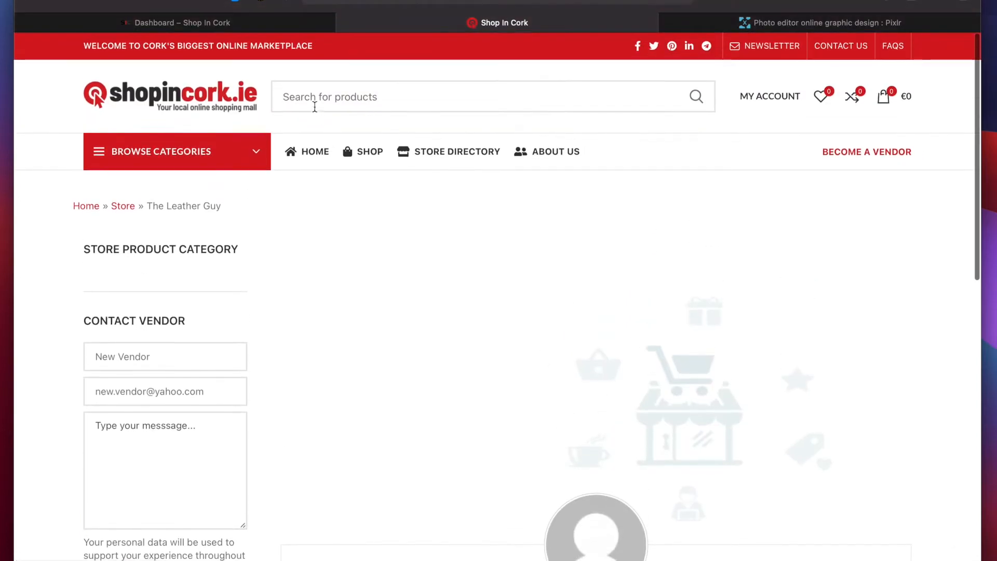
Step: Return to the vendor dashboard and open the store settings at the banner upload area
click(245, 22)
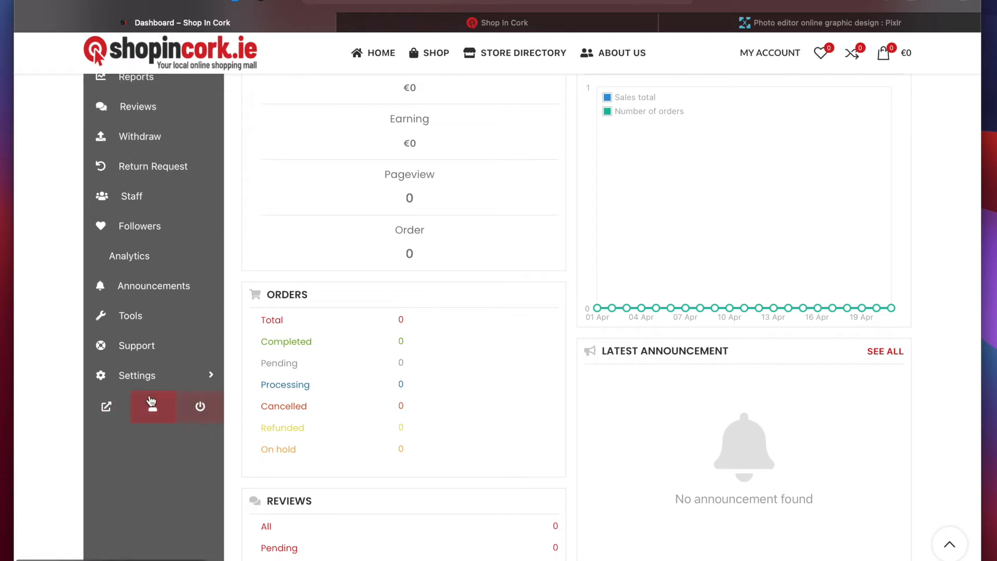
click(145, 382)
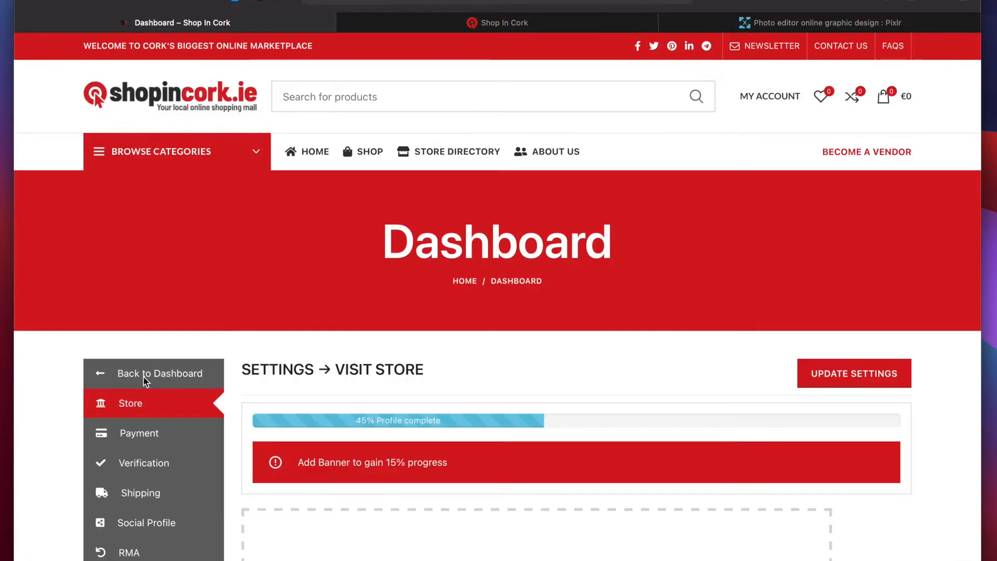
scroll(143, 377, down, 5)
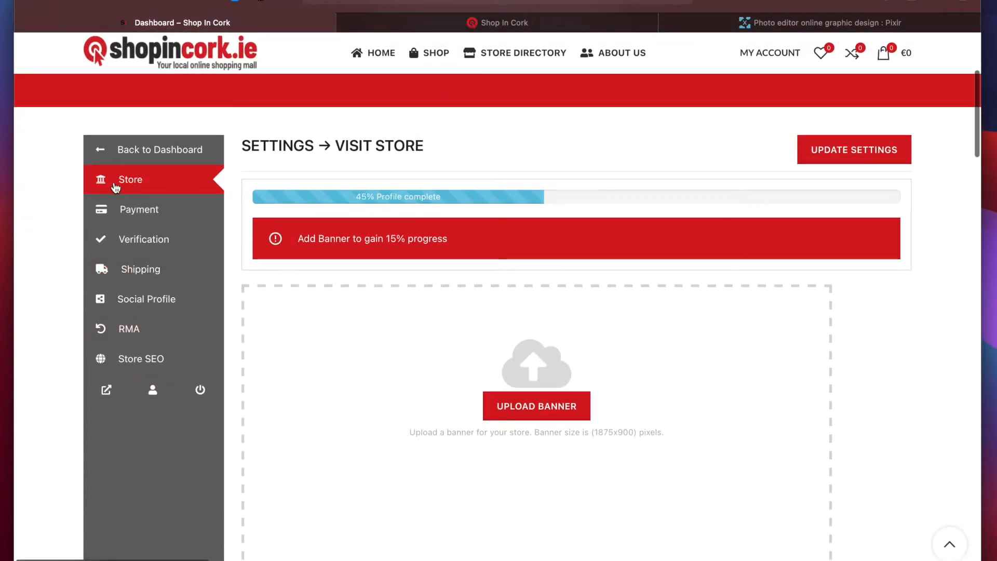
scroll(490, 263, down, 3)
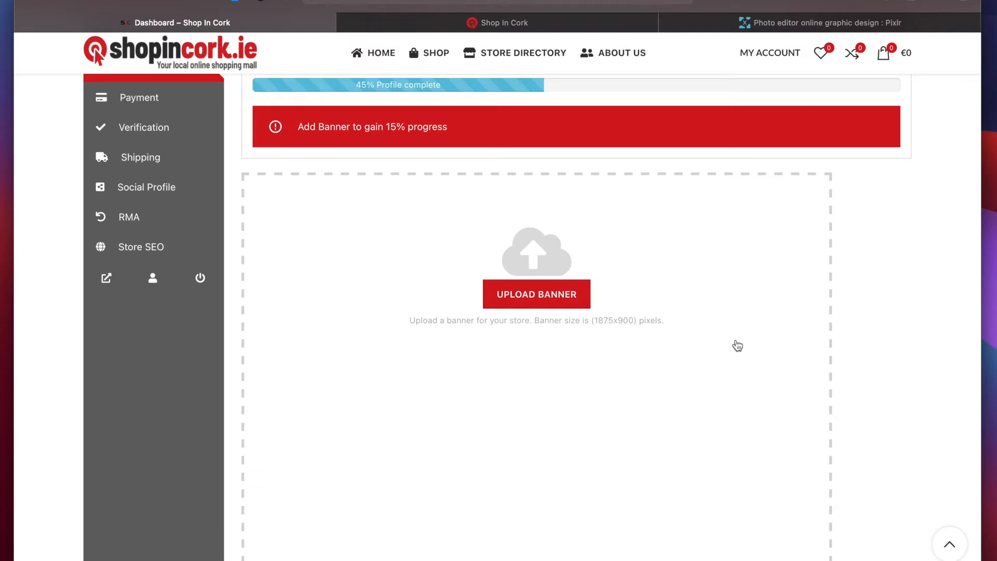
Step: Switch to Pixlr E and open Cover Photo.jpg from the Vendor Tutorial folder, pre-resized to Full HD (1920 x 1280)
click(760, 28)
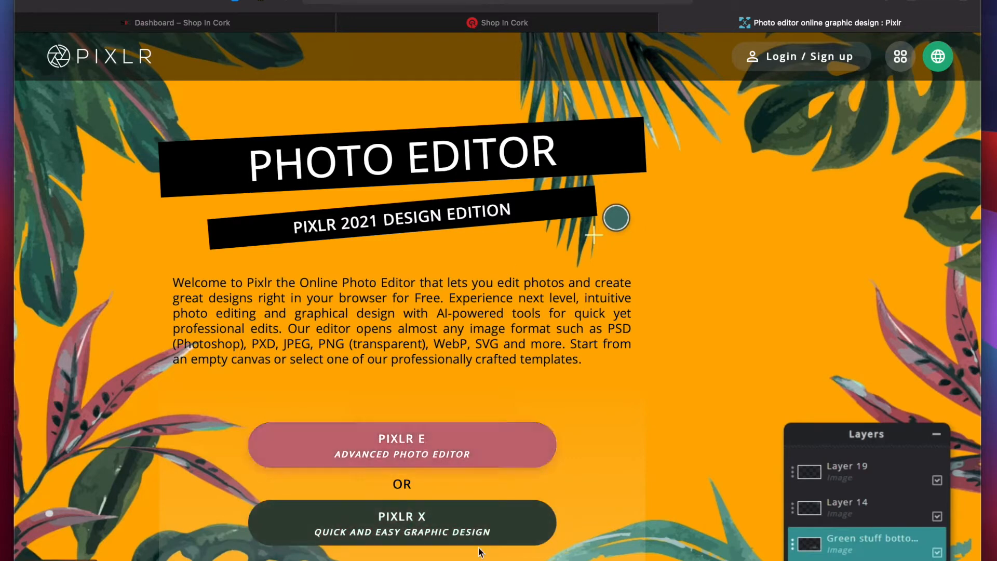
click(419, 448)
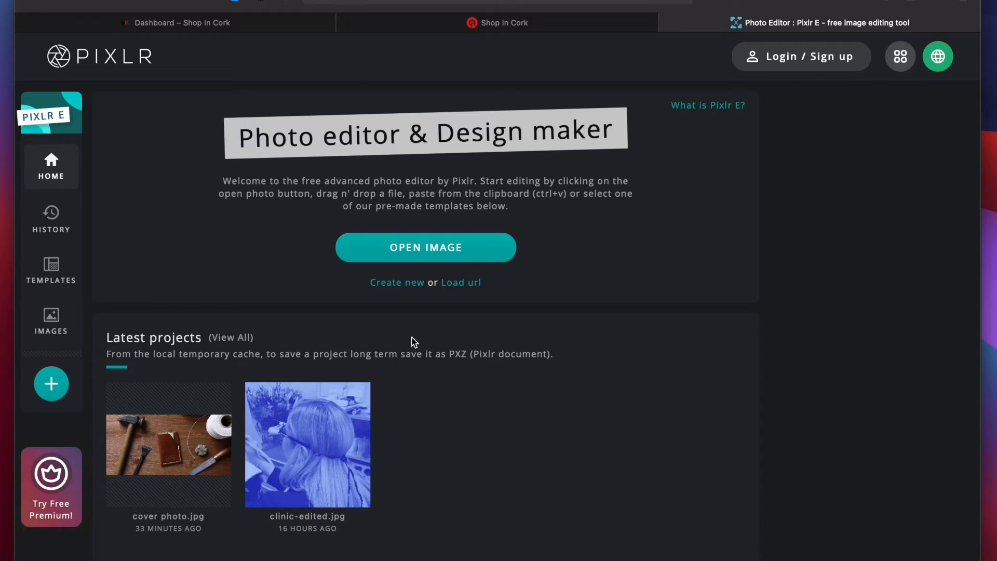
click(426, 252)
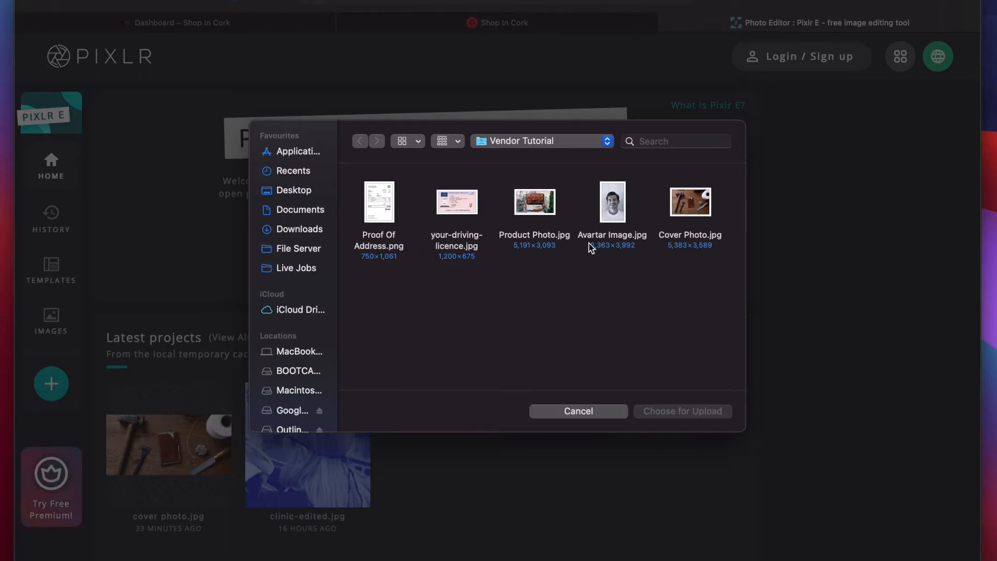
click(690, 208)
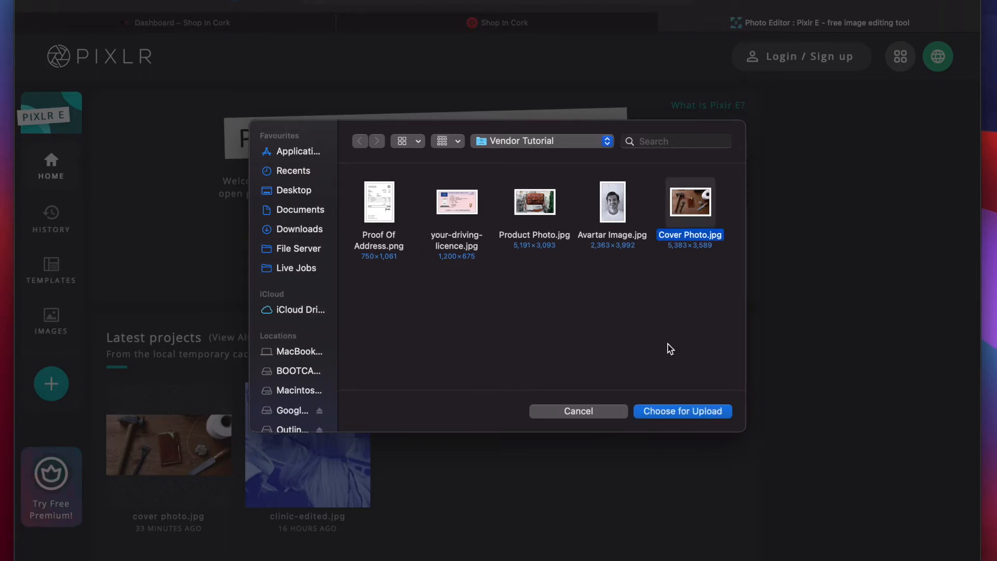
click(671, 410)
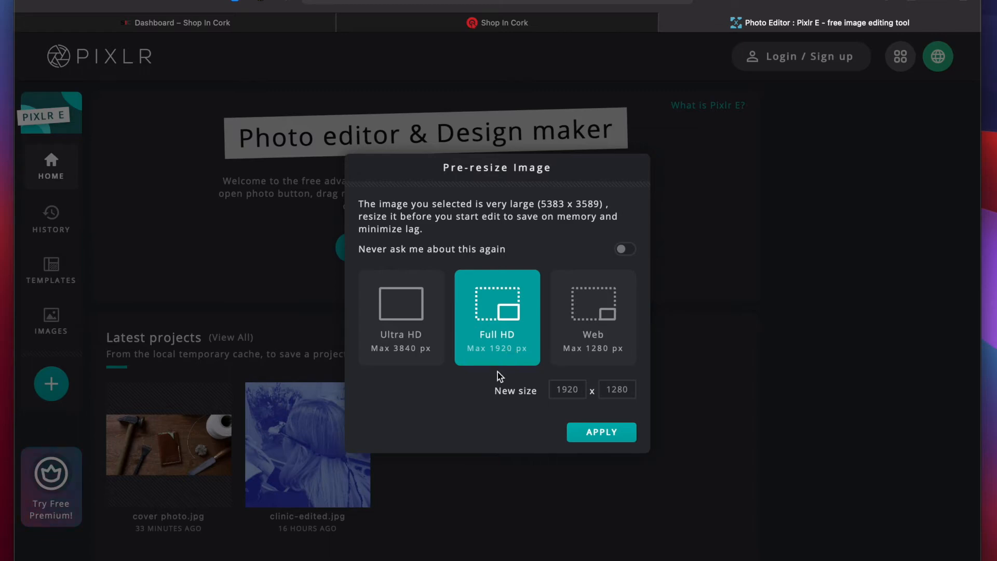
click(595, 433)
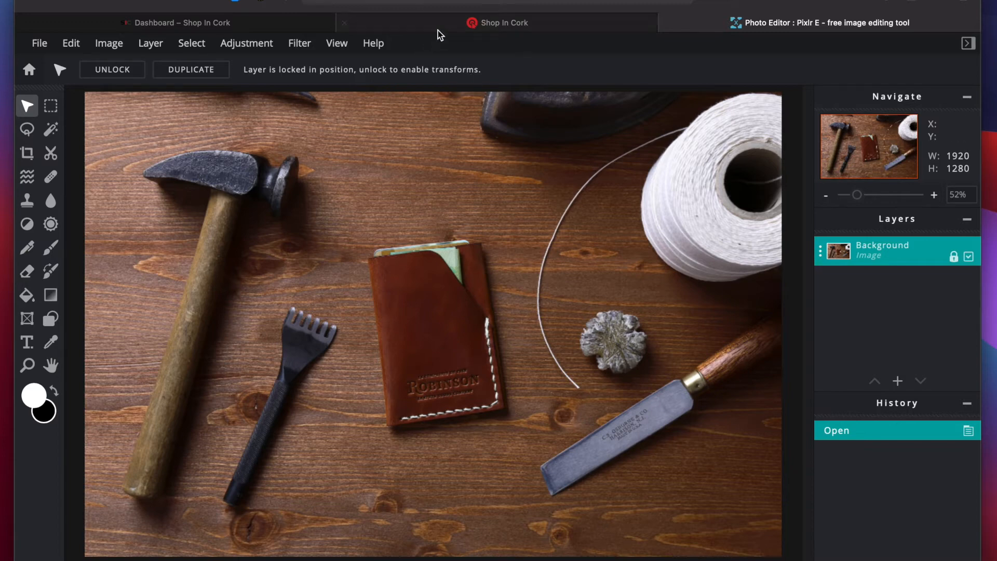
Step: Check the required banner size in the store settings, and set Pixlr's crop to a fixed size of 1850 x 900
click(270, 21)
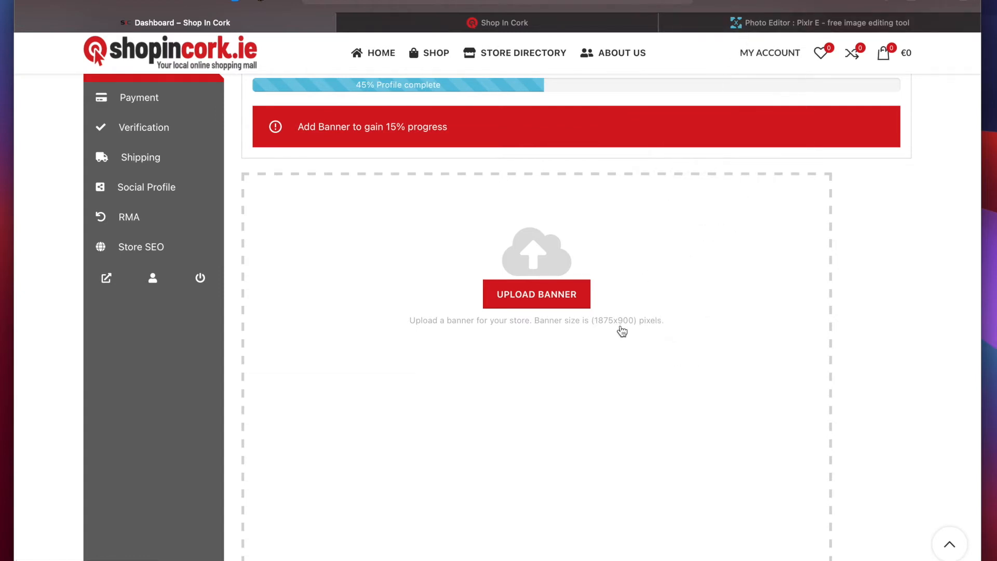
click(803, 29)
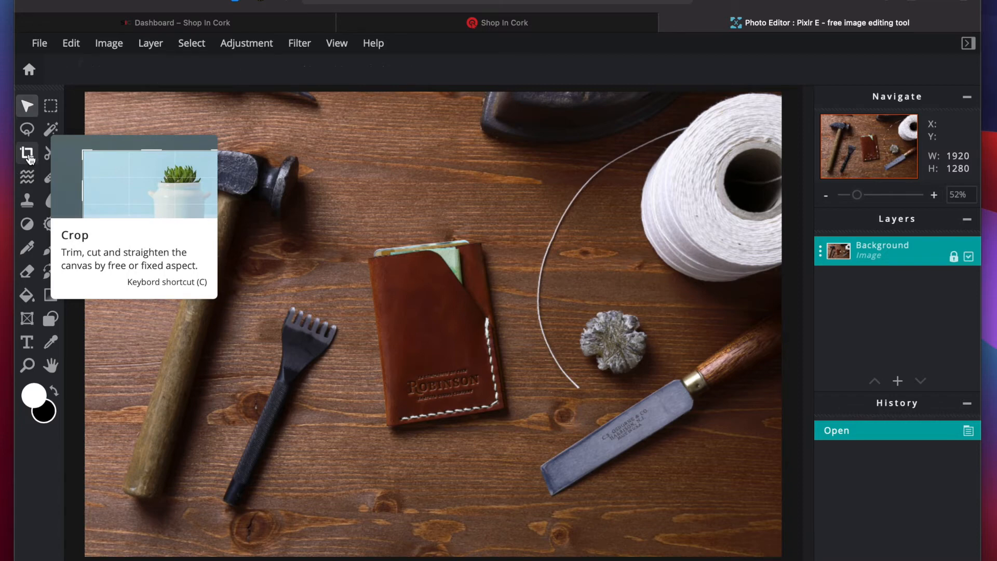
click(27, 154)
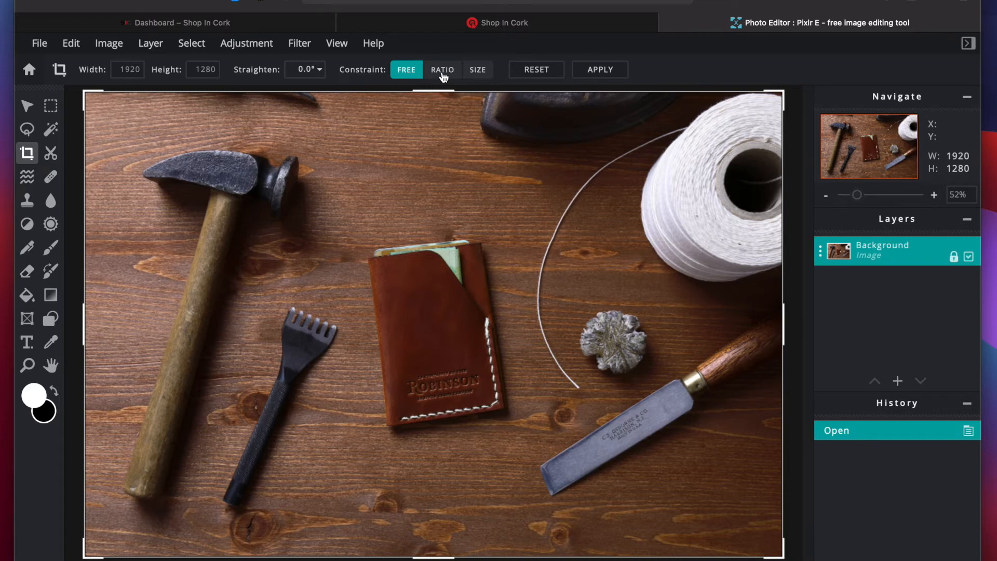
click(442, 74)
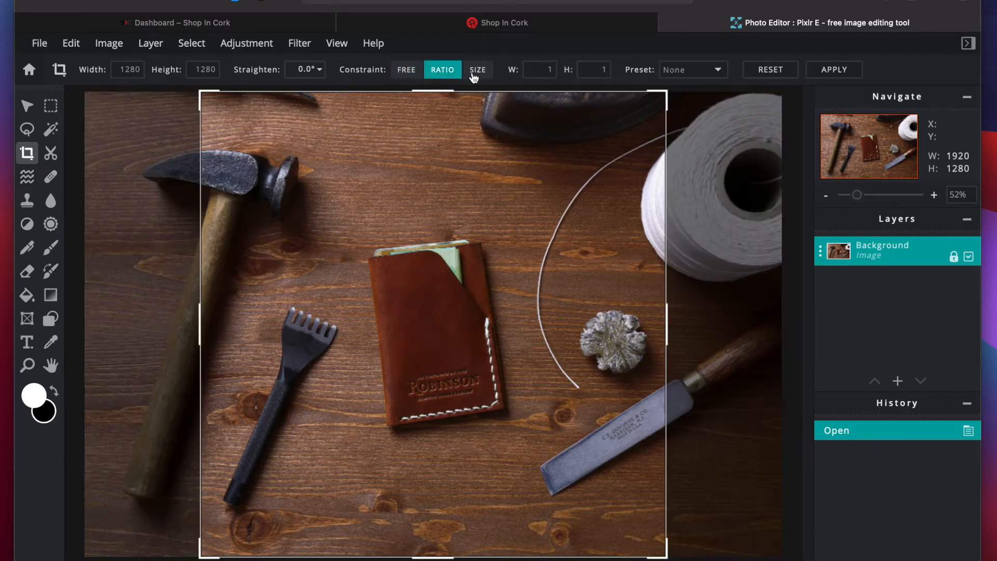
click(471, 76)
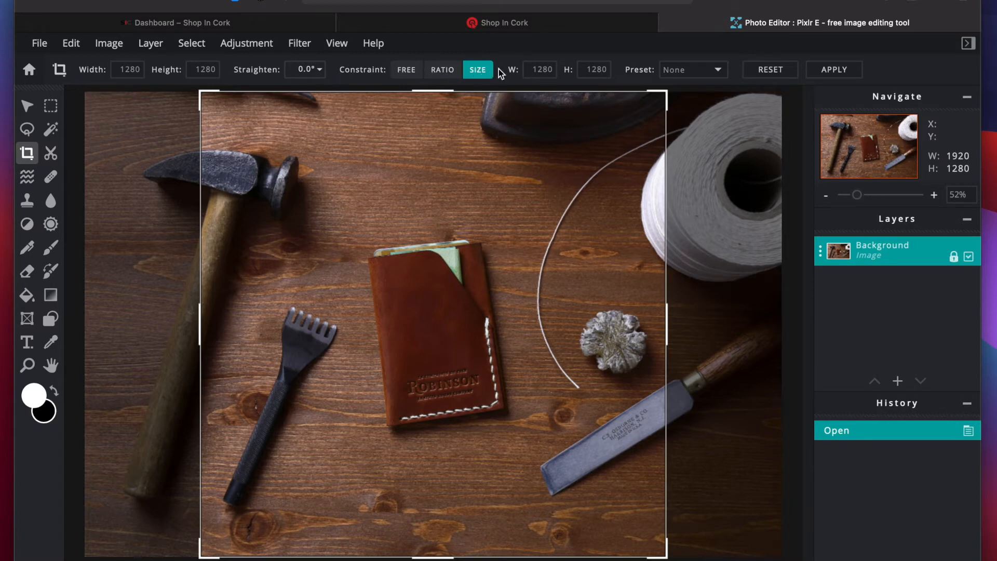
click(527, 69)
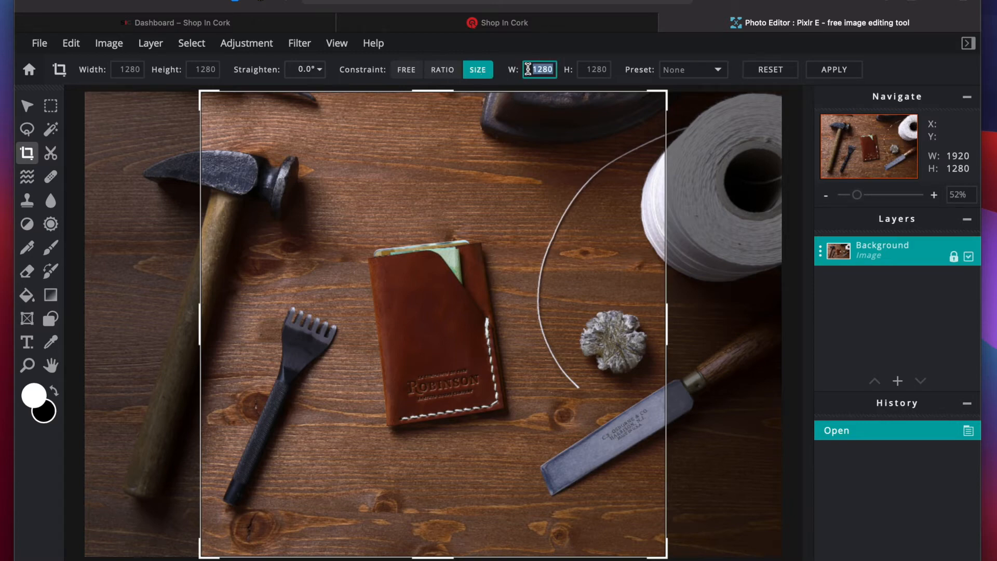
text(1850)
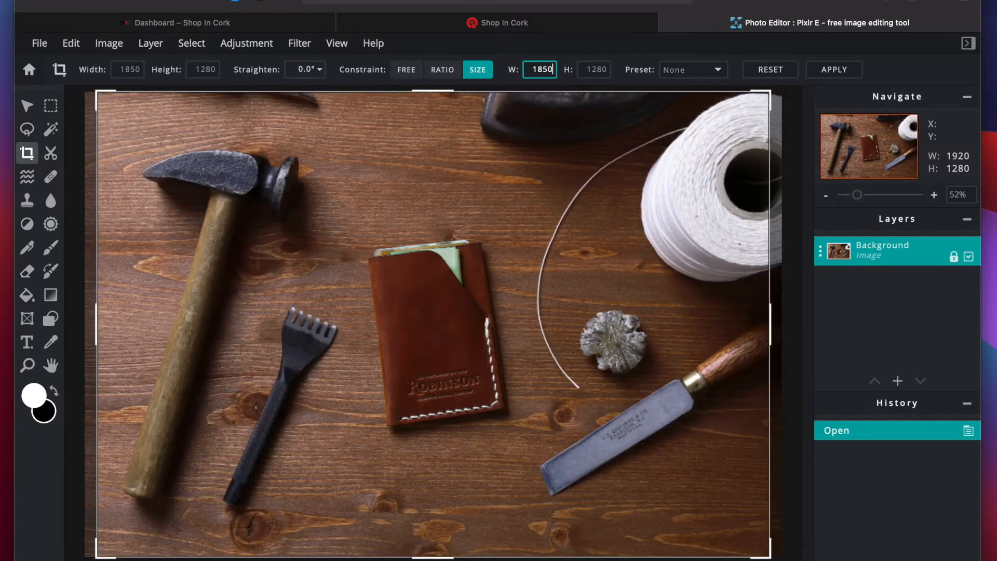
click(597, 72)
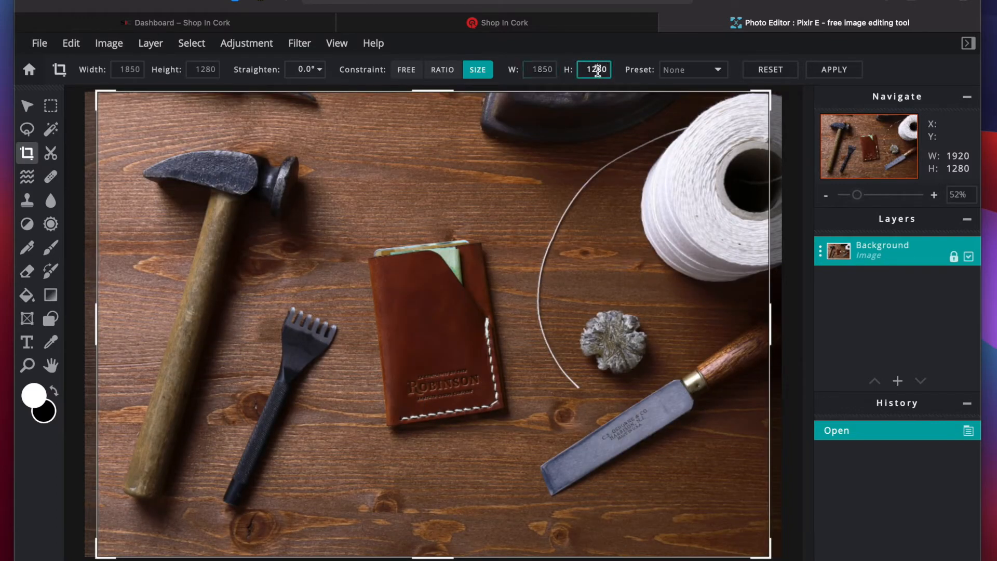
text(900)
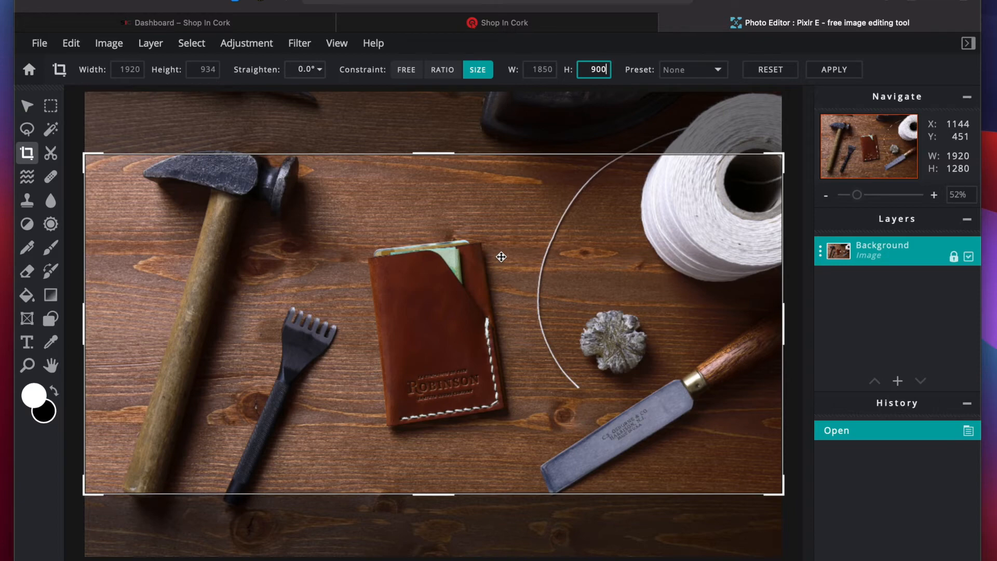
Step: Shift the crop frame slightly upward so it takes in the hammer head and wallet, and apply the crop
drag(510, 280, 518, 239)
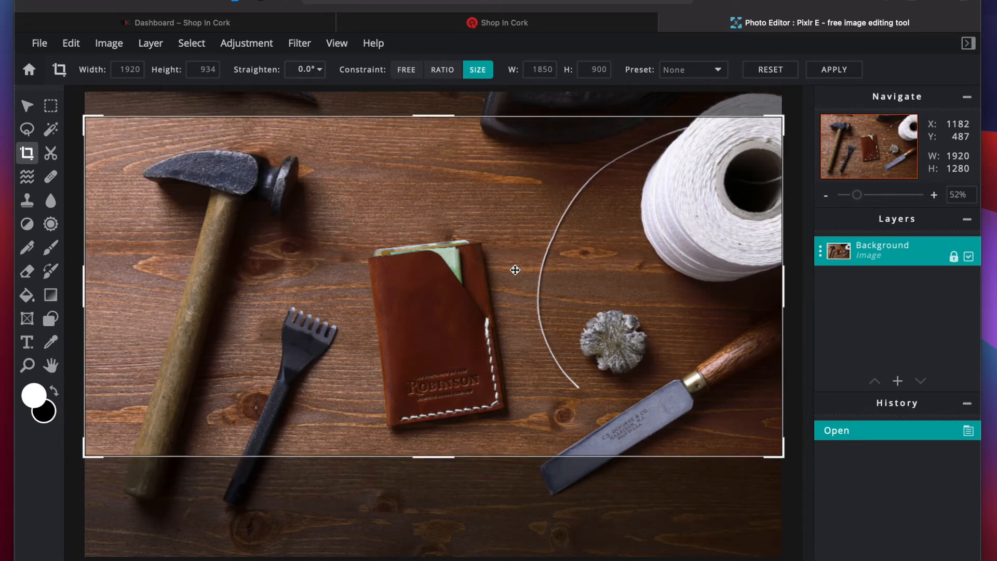
drag(515, 269, 513, 288)
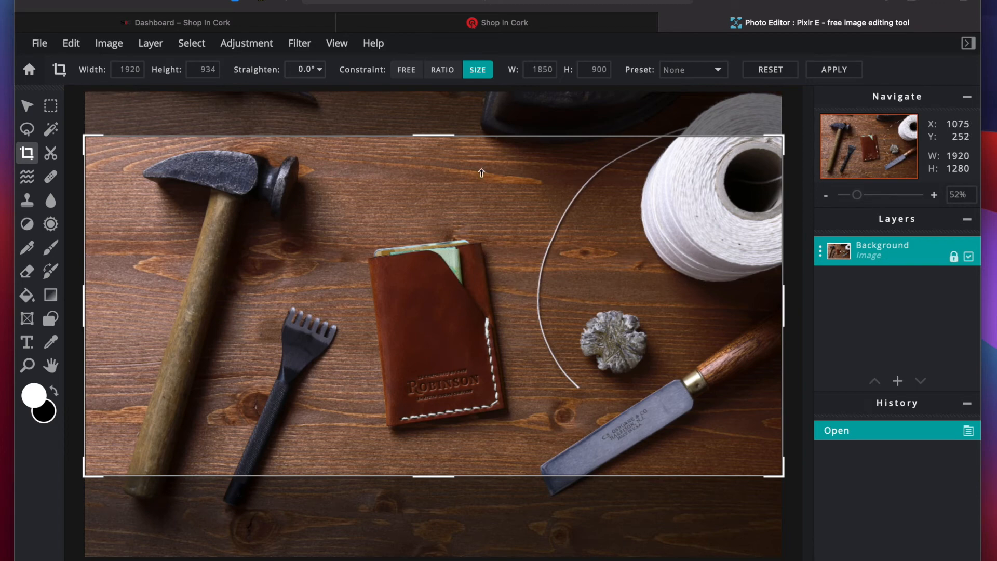
click(837, 73)
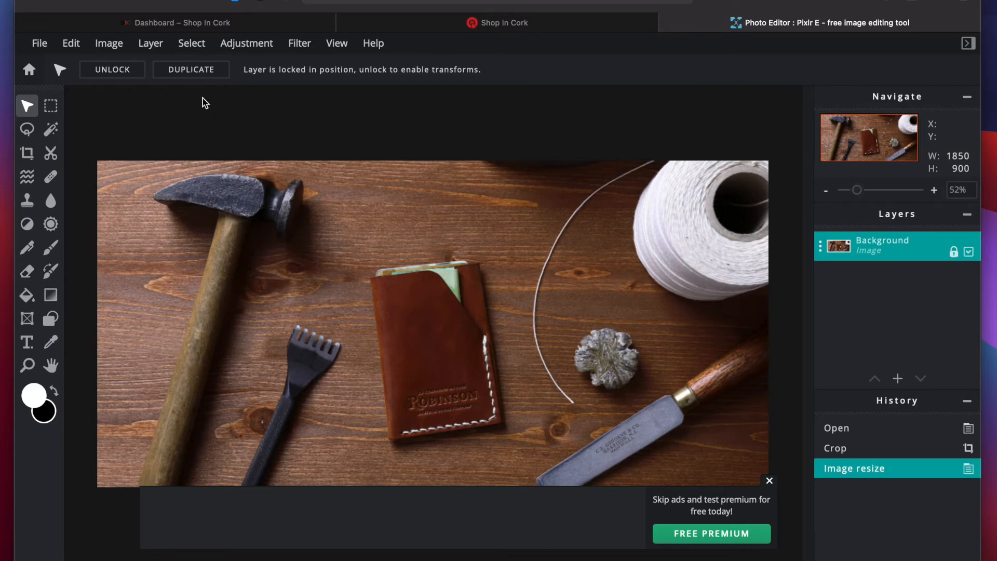
Step: Set up saving the cropped Cover Photo as a JPG with medium quality (70%)
click(40, 44)
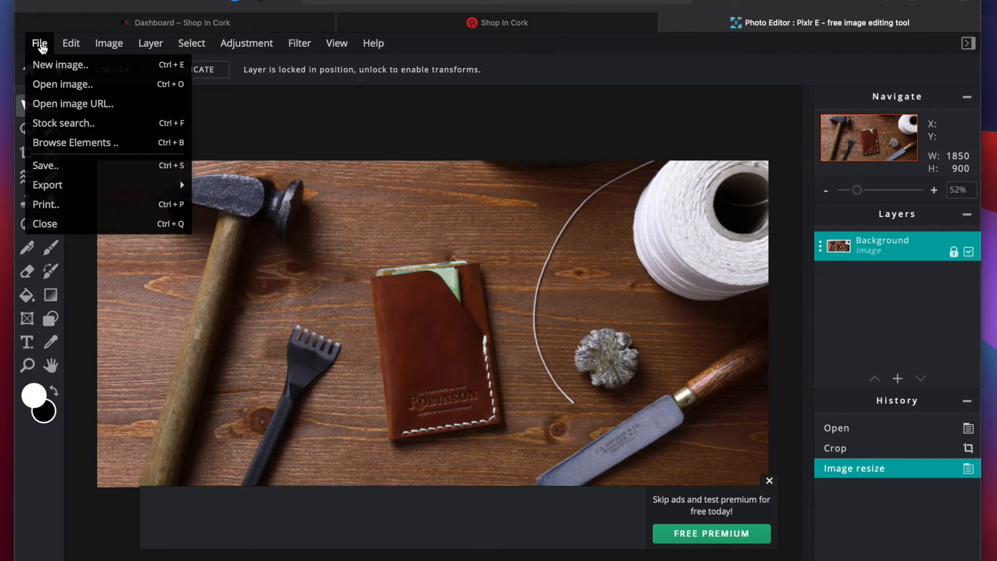
click(59, 167)
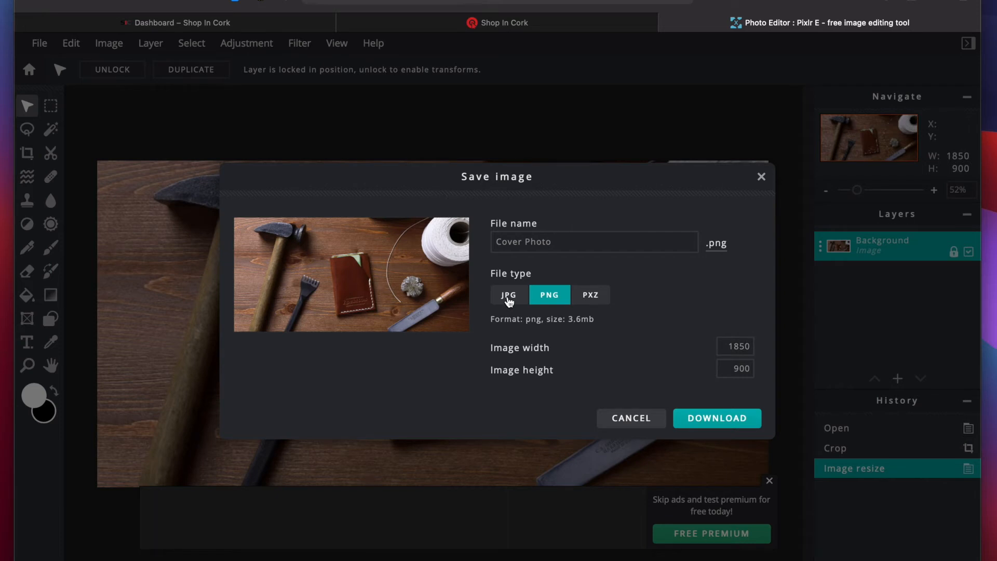
click(509, 300)
click(553, 301)
double_click(569, 322)
click(513, 306)
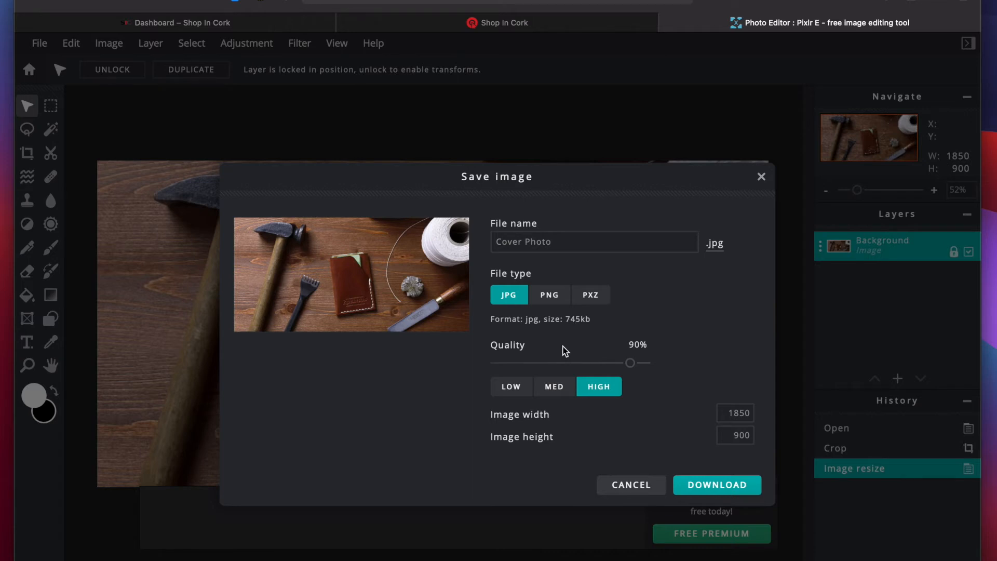
click(551, 393)
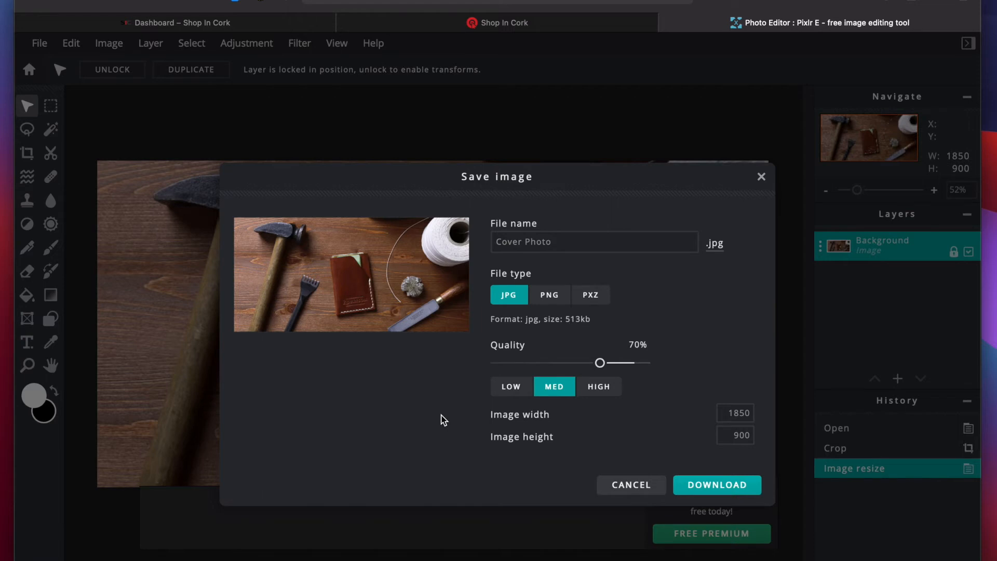
Step: Download the cropped image, allow downloads from pixlr.com, and close the save dialog
click(716, 485)
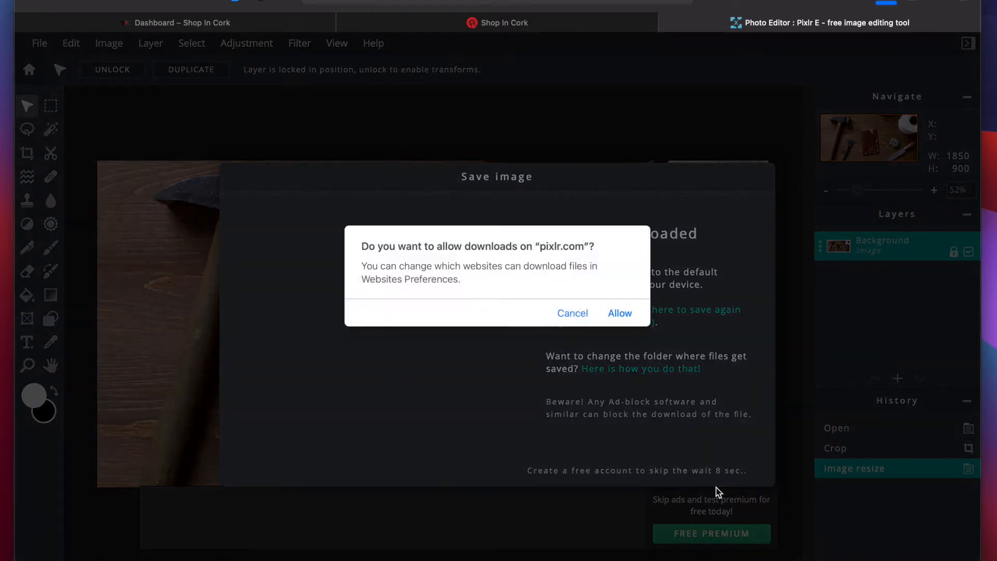
click(617, 314)
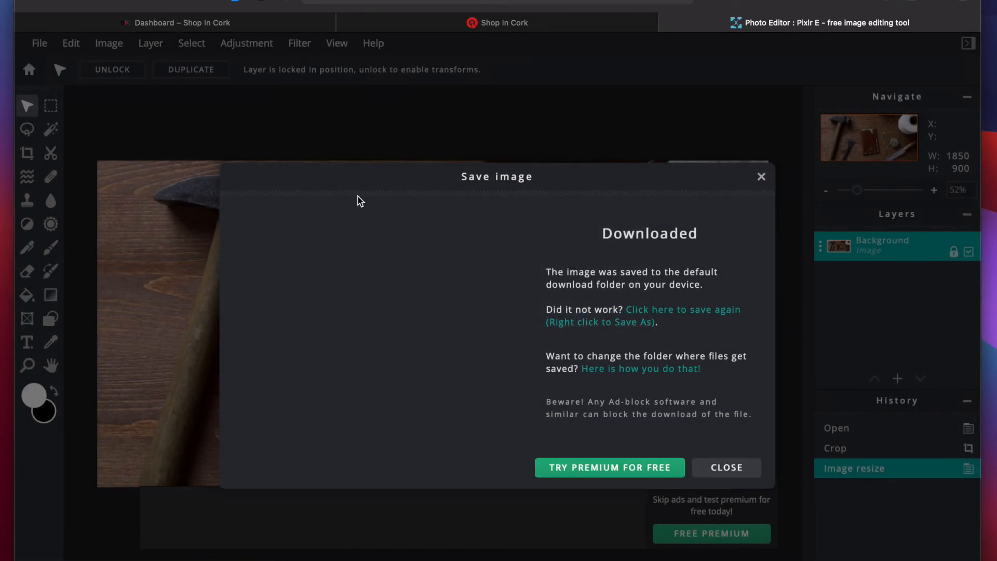
click(698, 471)
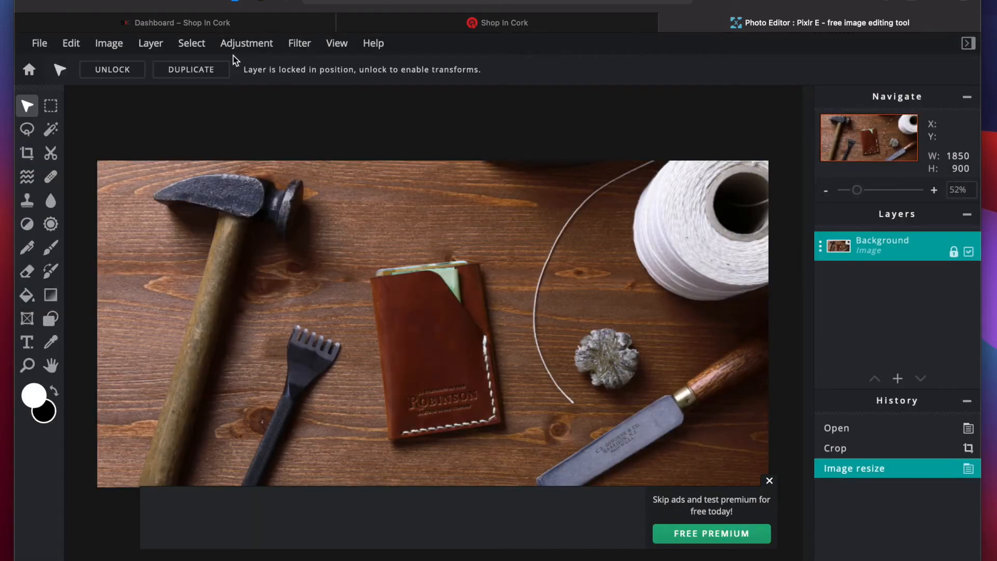
Step: Return to the vendor dashboard's store settings and upload Cover Photo.jpg from the Resized folder for the store banner
click(187, 24)
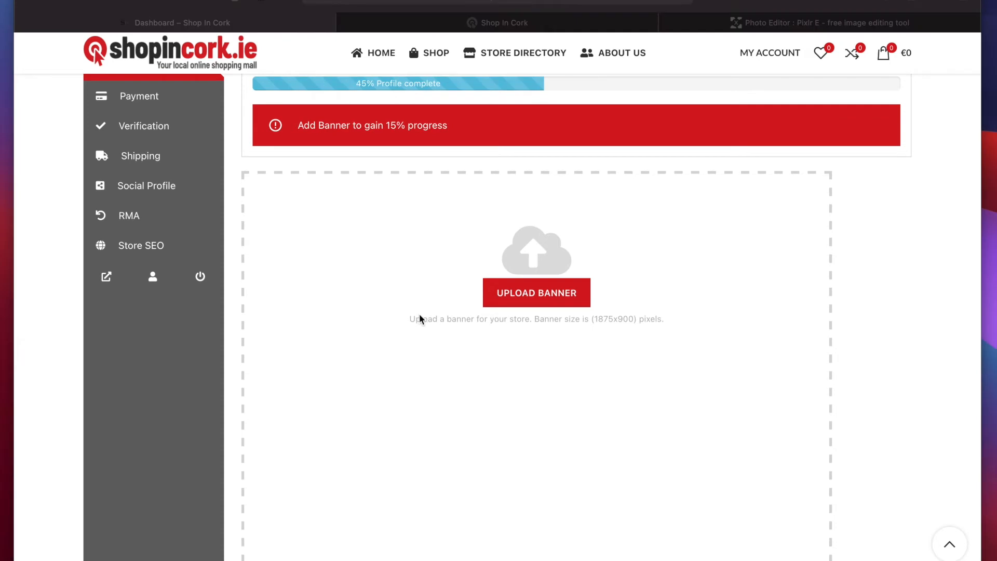
scroll(419, 313, up, 3)
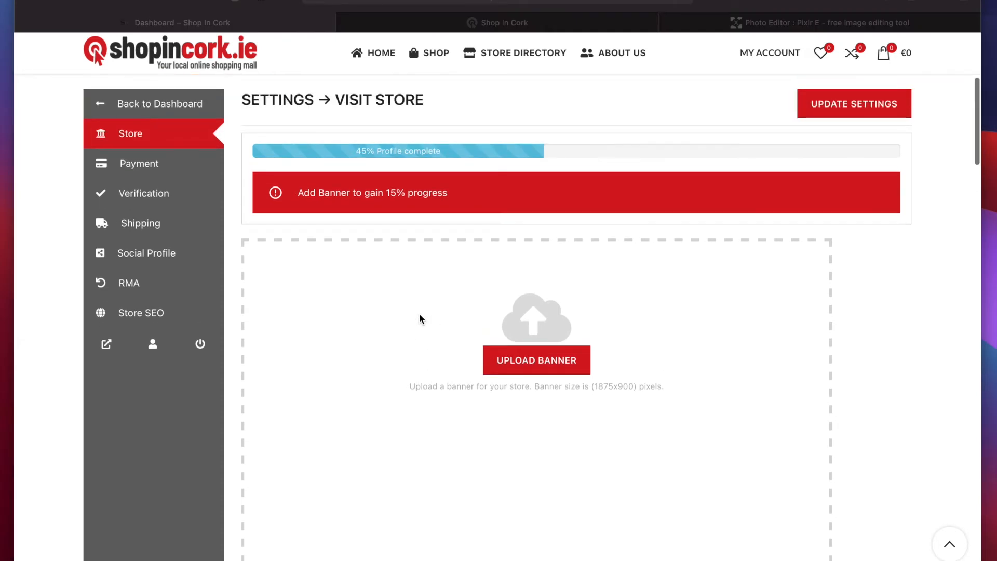
click(545, 348)
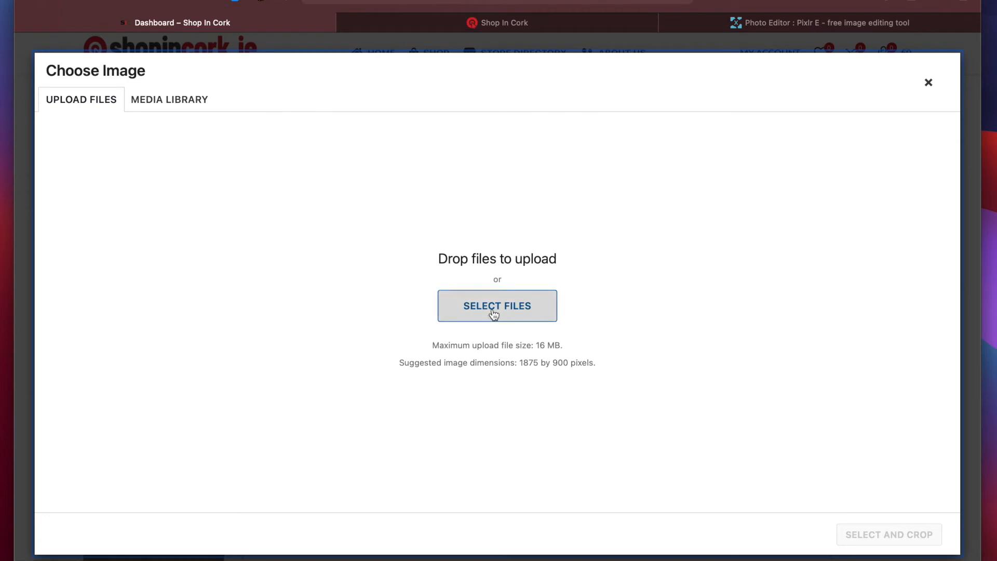
click(491, 307)
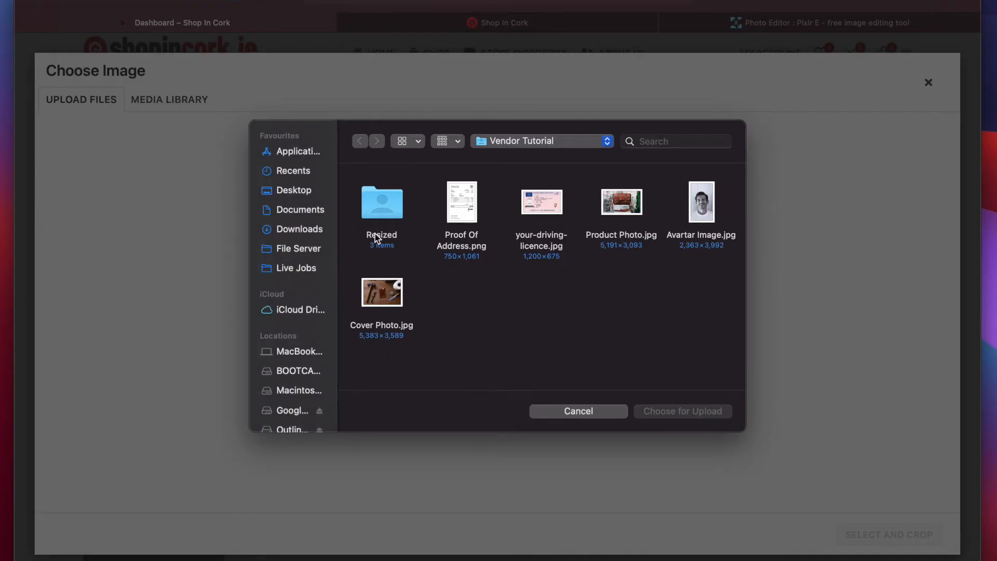
double_click(381, 214)
click(535, 208)
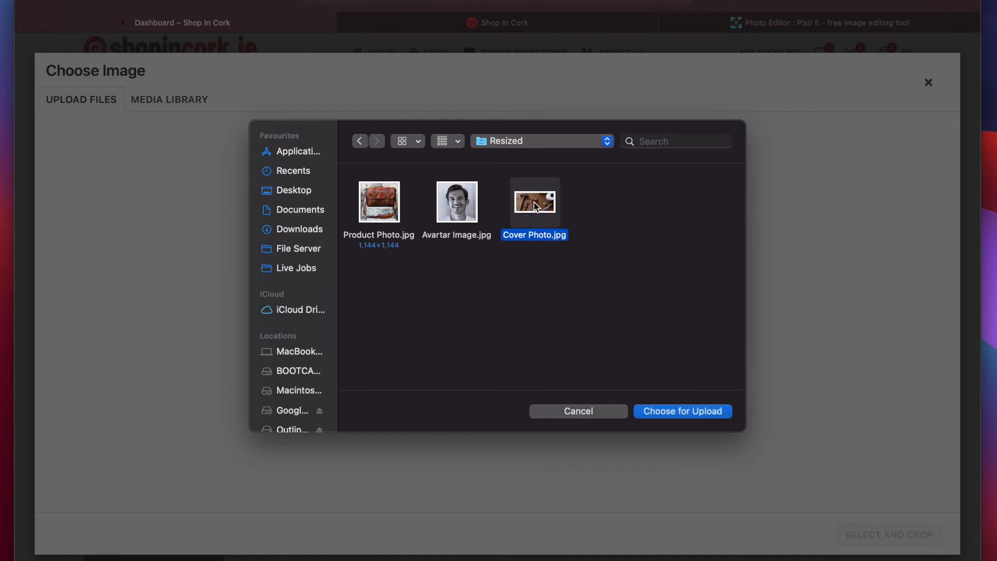
click(674, 411)
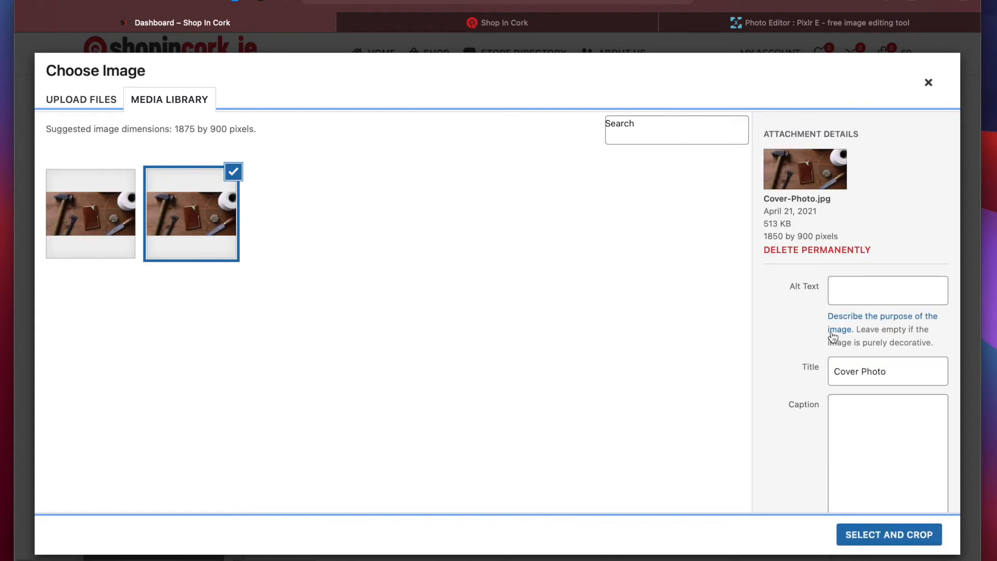
Step: Review the uploaded cover photo's attachment details and use it as the store banner without cropping
scroll(831, 336, down, 2)
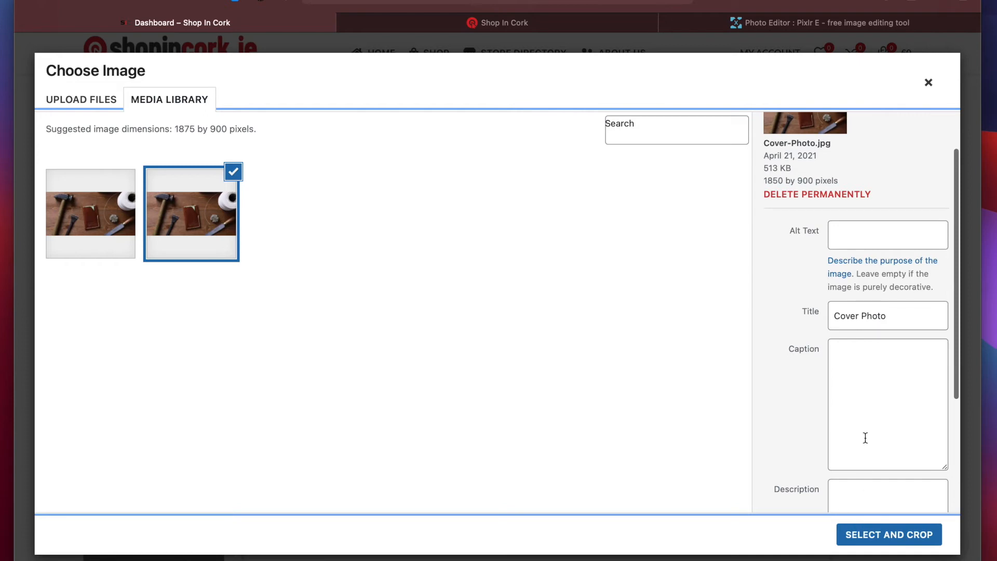
scroll(861, 435, up, 2)
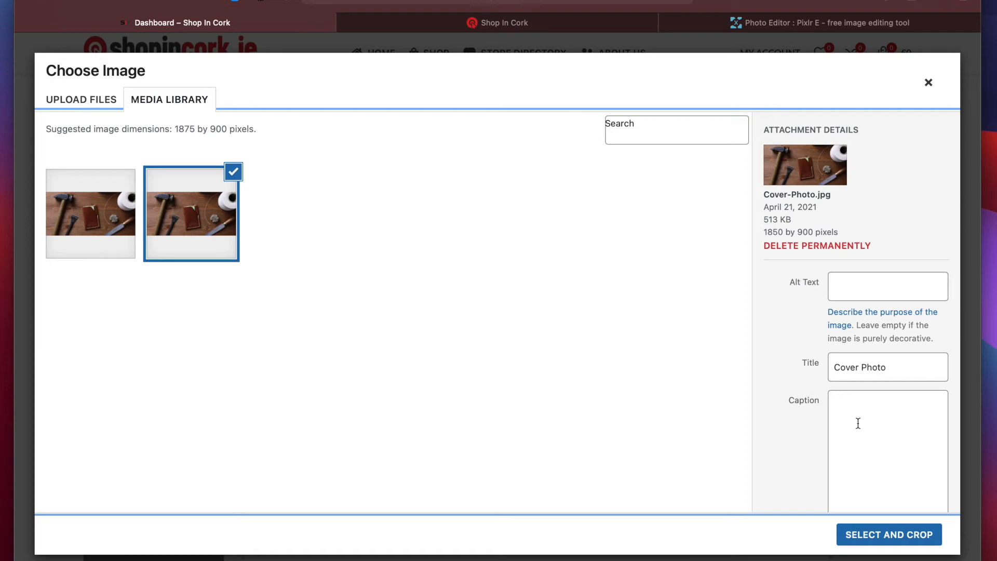
click(833, 296)
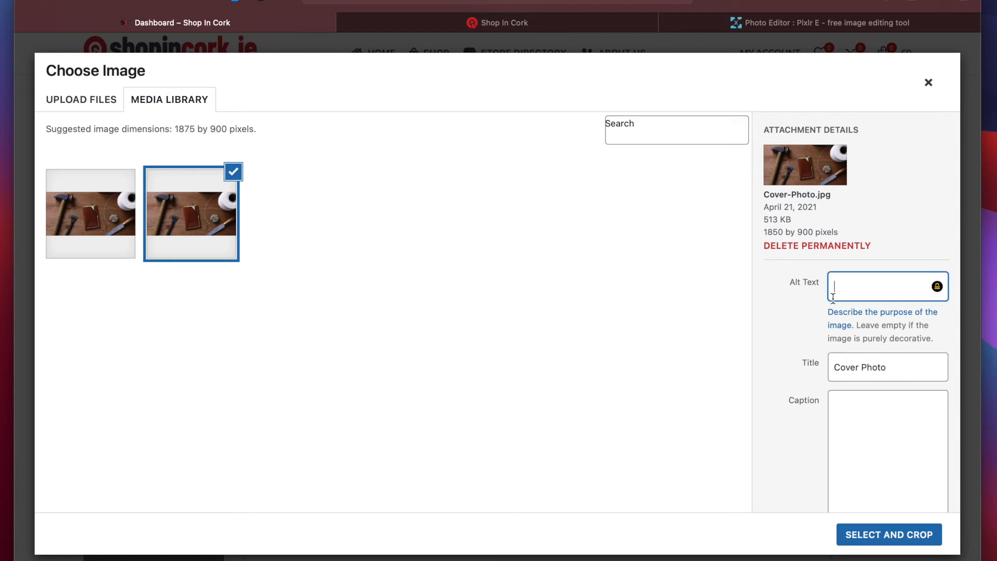
click(833, 431)
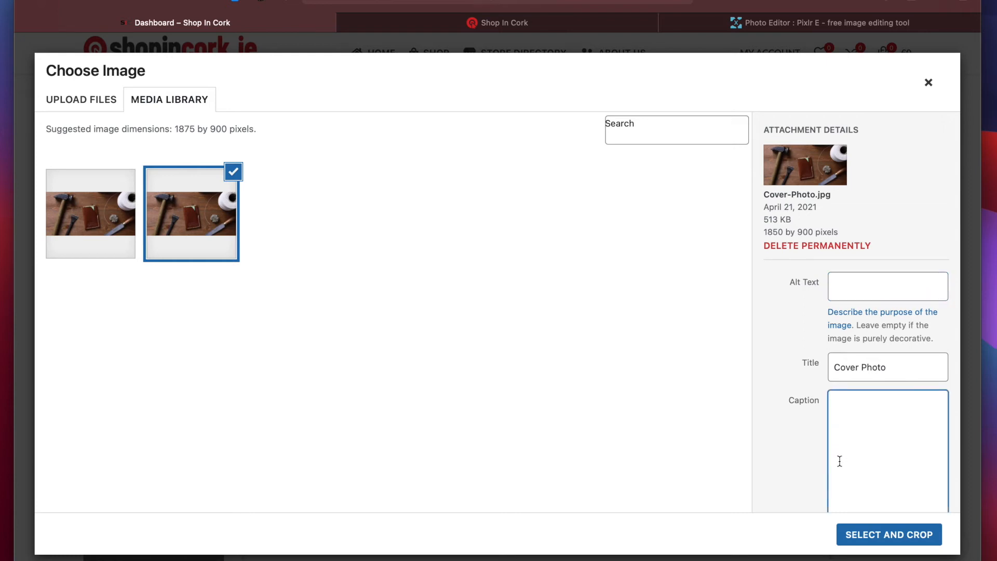
click(881, 540)
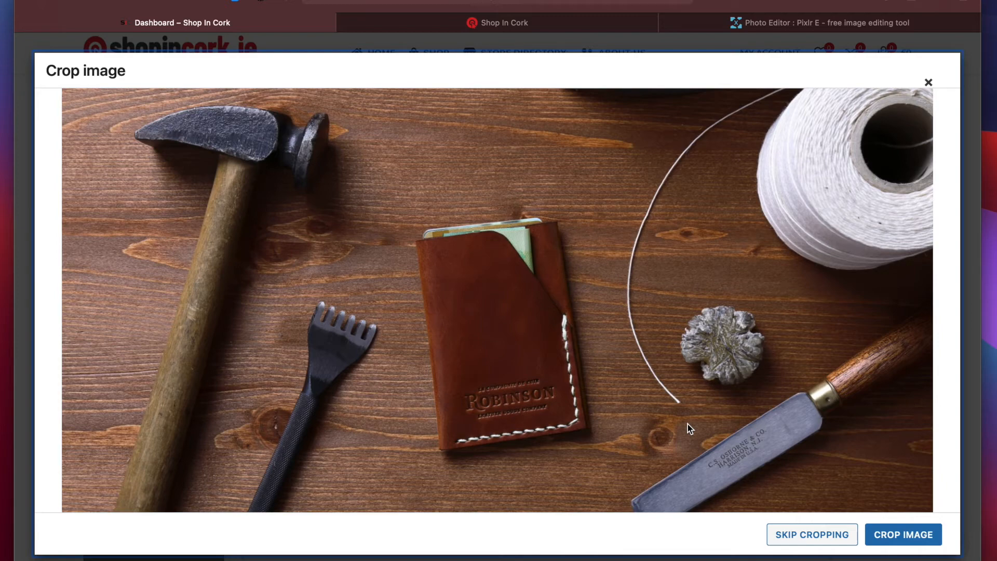
click(802, 534)
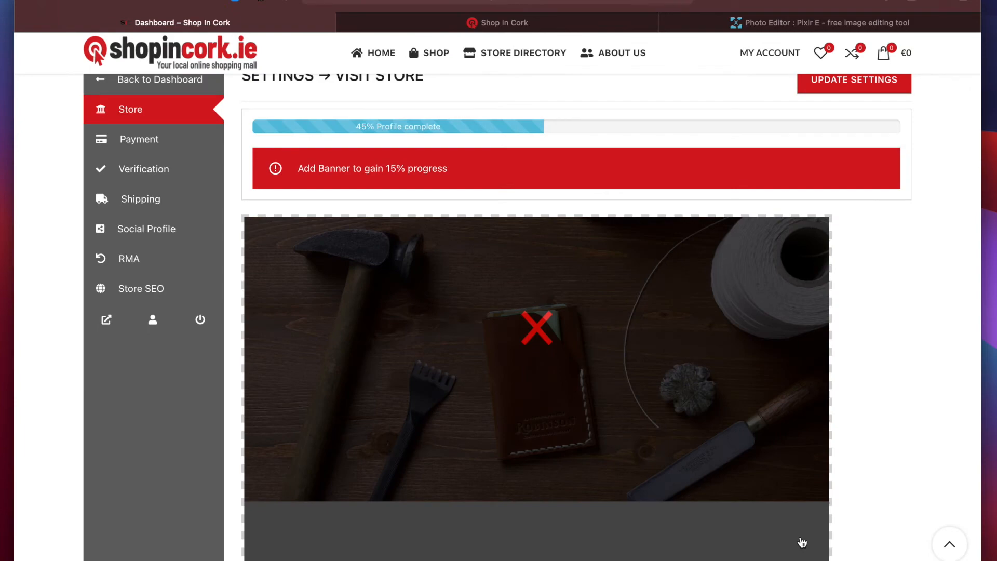
Step: Check the banner and profile picture areas of the store settings, switch to Pixlr E, and dismiss the finished save dialog
scroll(922, 413, down, 5)
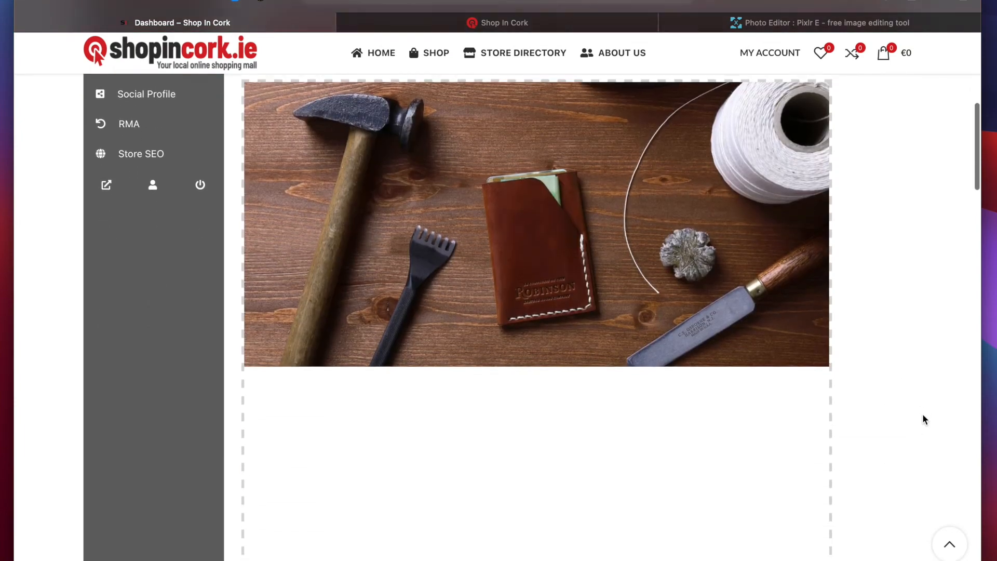
scroll(923, 414, down, 2)
scroll(923, 415, up, 12)
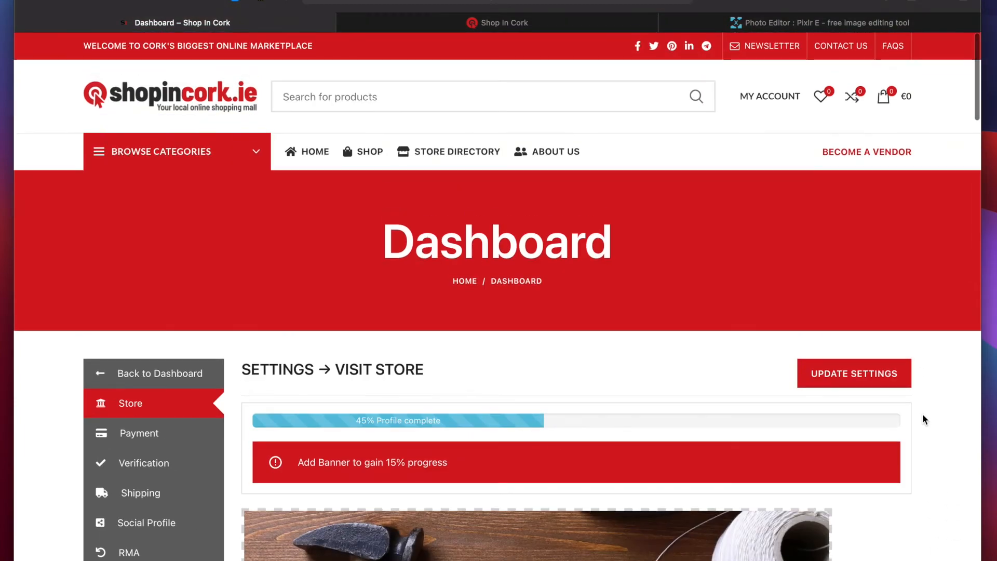
scroll(899, 423, down, 10)
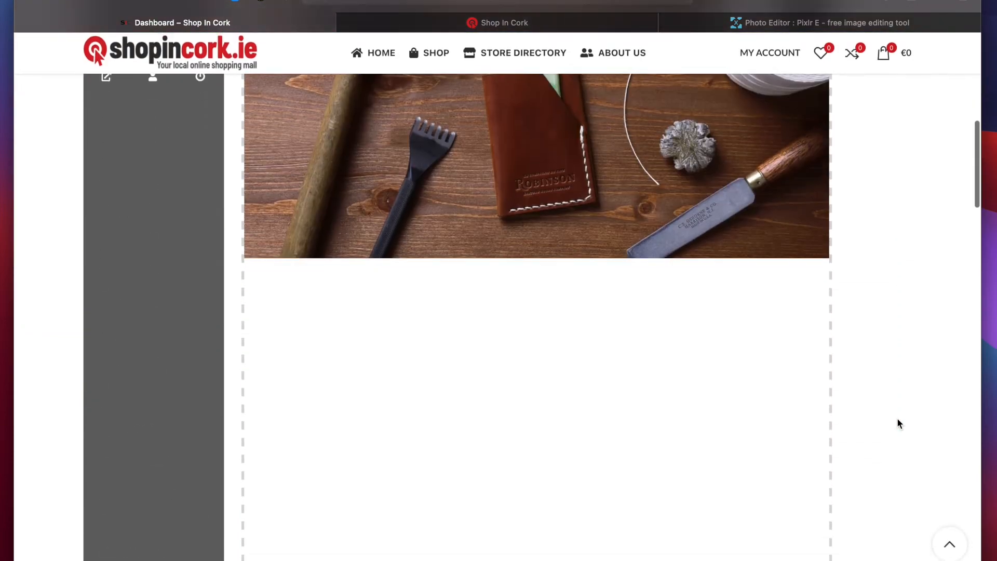
scroll(900, 424, down, 7)
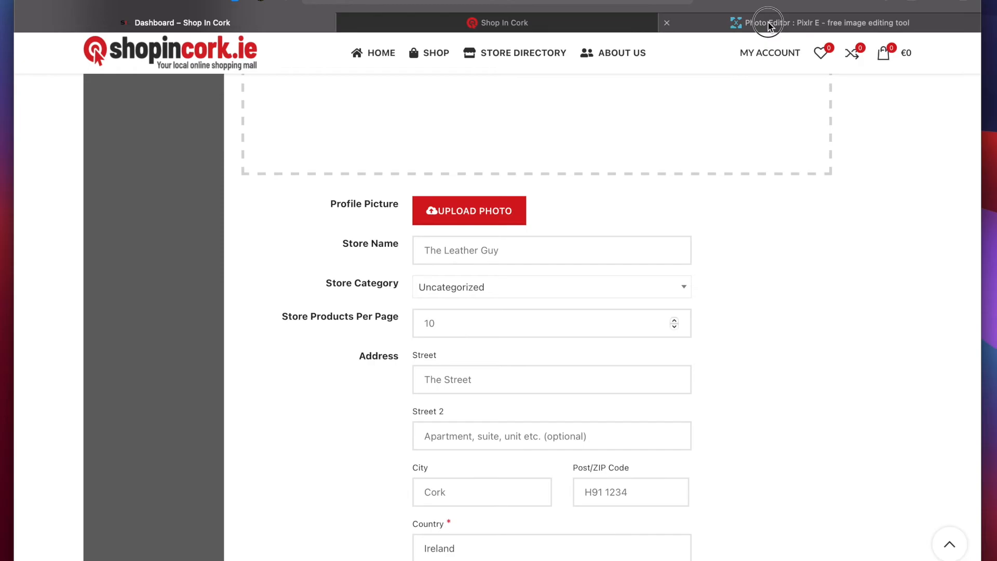
click(768, 23)
click(727, 468)
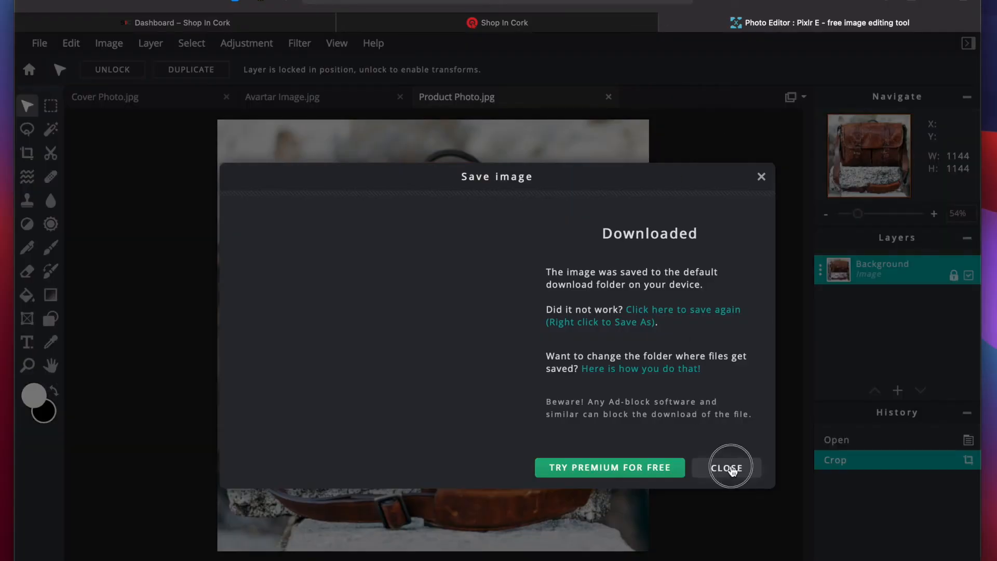
Step: Open Avartar Image.jpg from the Vendor Tutorial folder, pre-resized to Full HD (1137 x 1920)
click(38, 44)
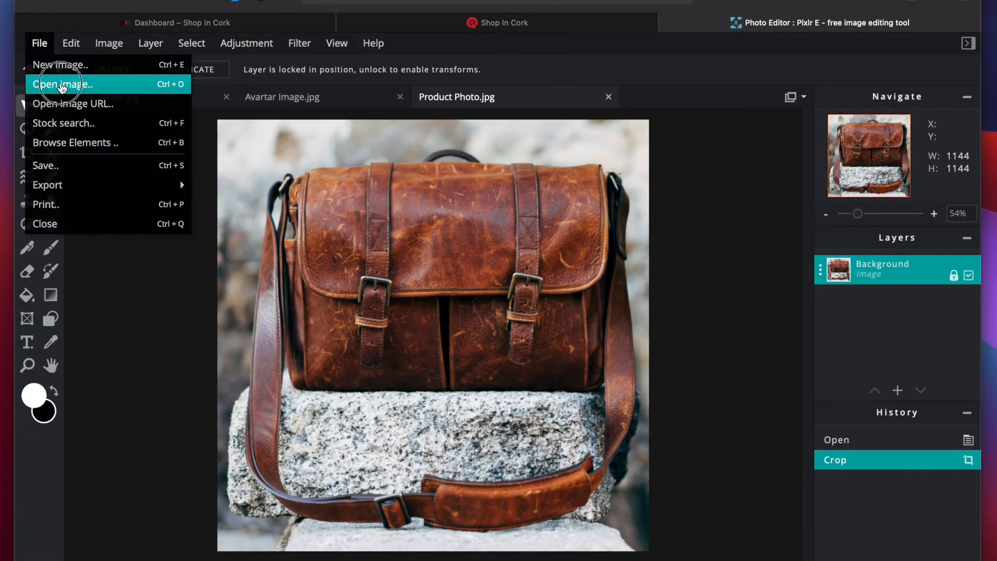
key(ctrl+o)
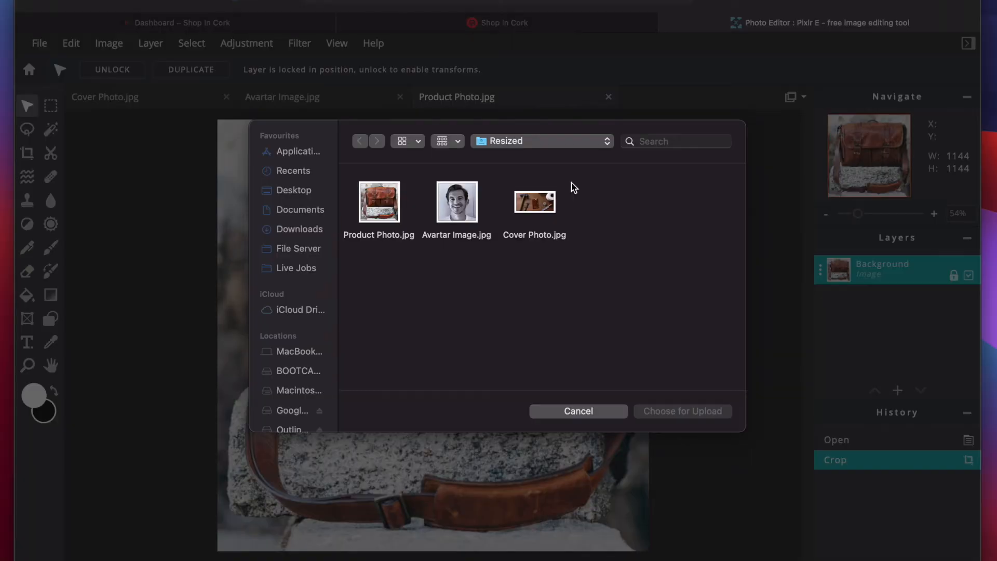
click(563, 142)
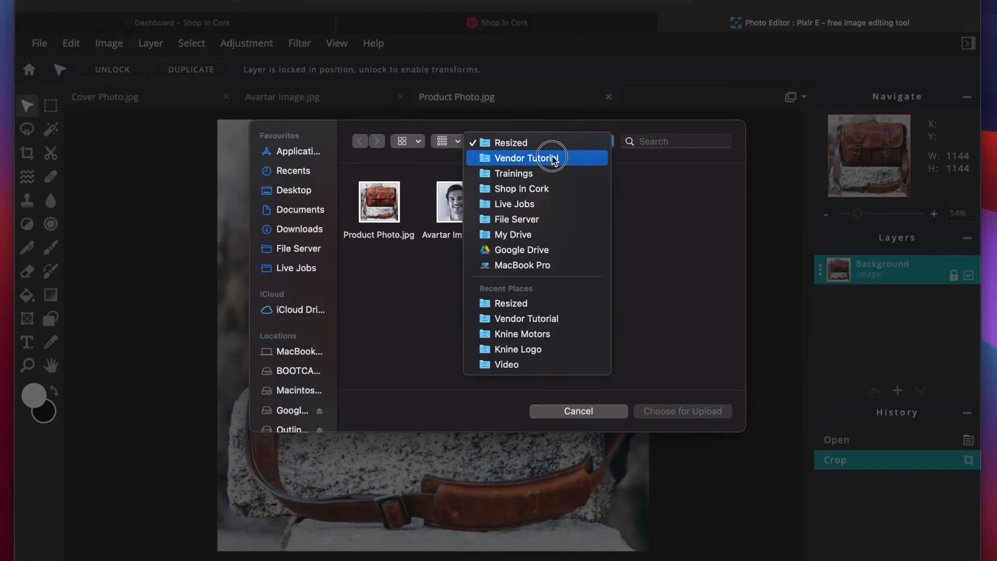
click(519, 158)
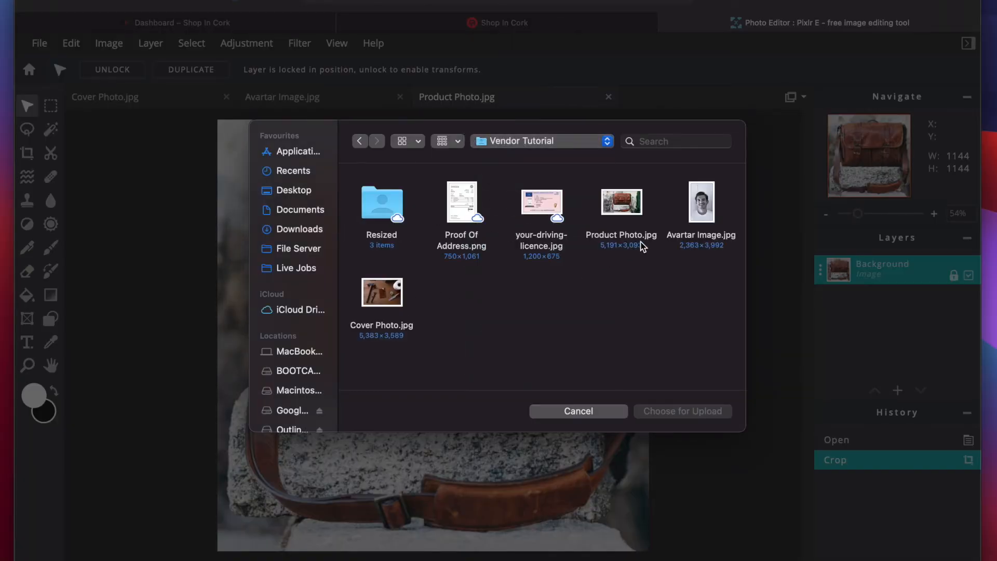
double_click(706, 207)
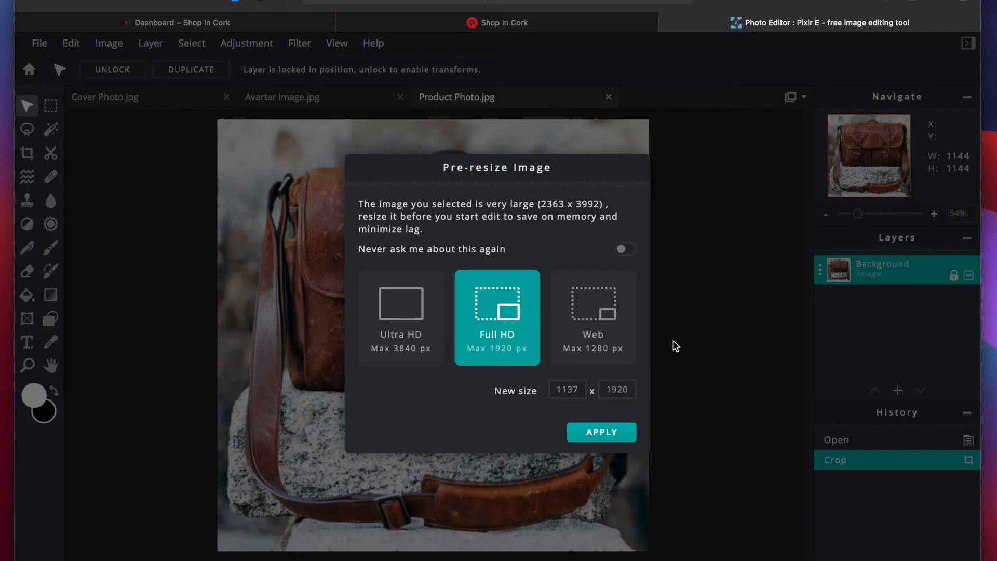
click(607, 432)
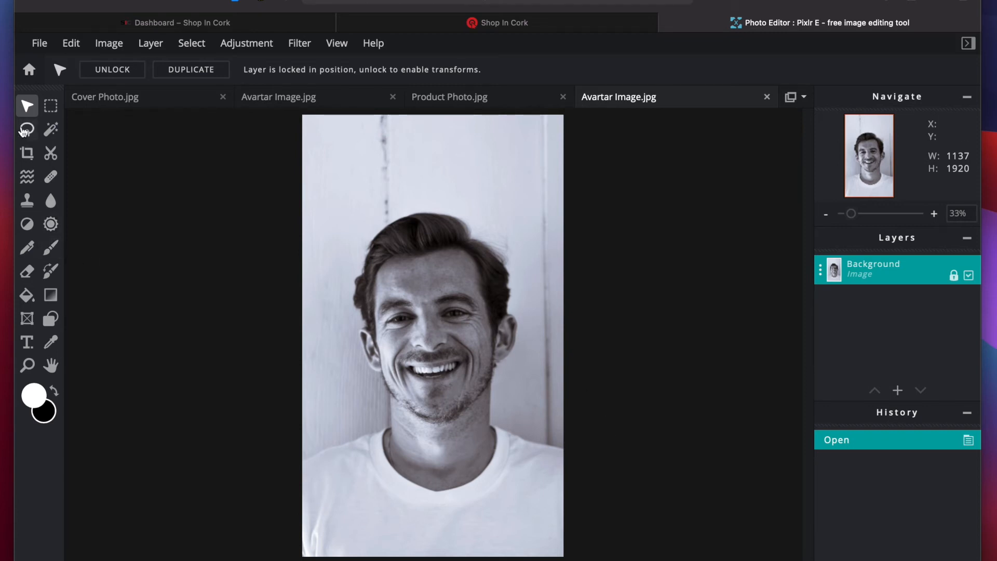
Step: Crop the portrait to the 1:1 (Square) ratio preset, with the crop frame moved slightly upward over the face
click(28, 155)
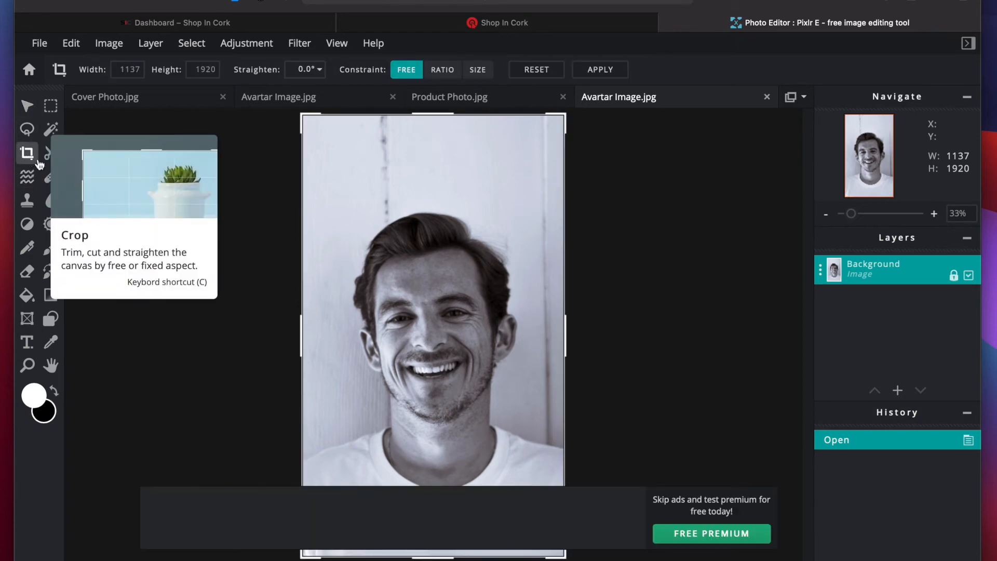
click(440, 74)
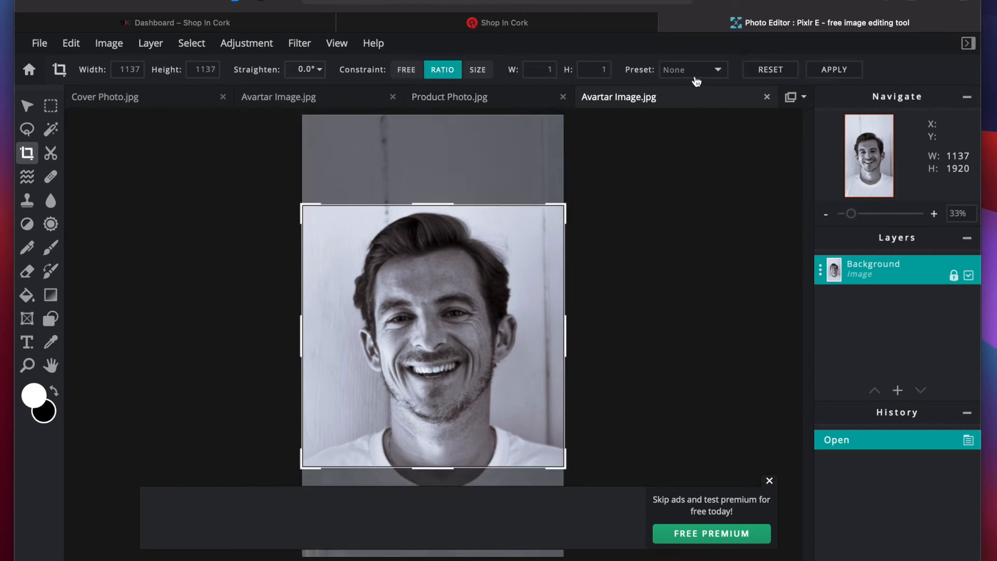
click(719, 69)
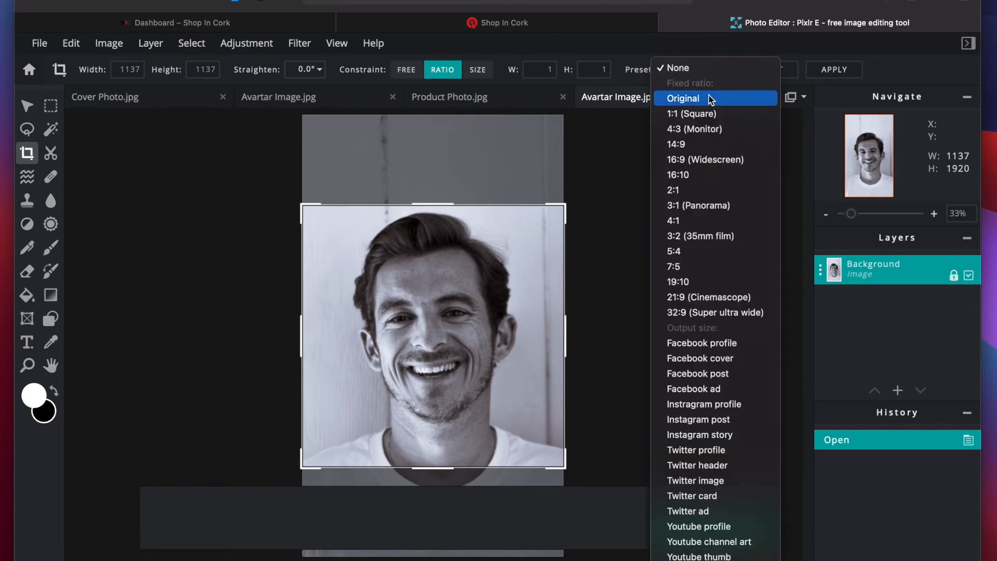
click(694, 114)
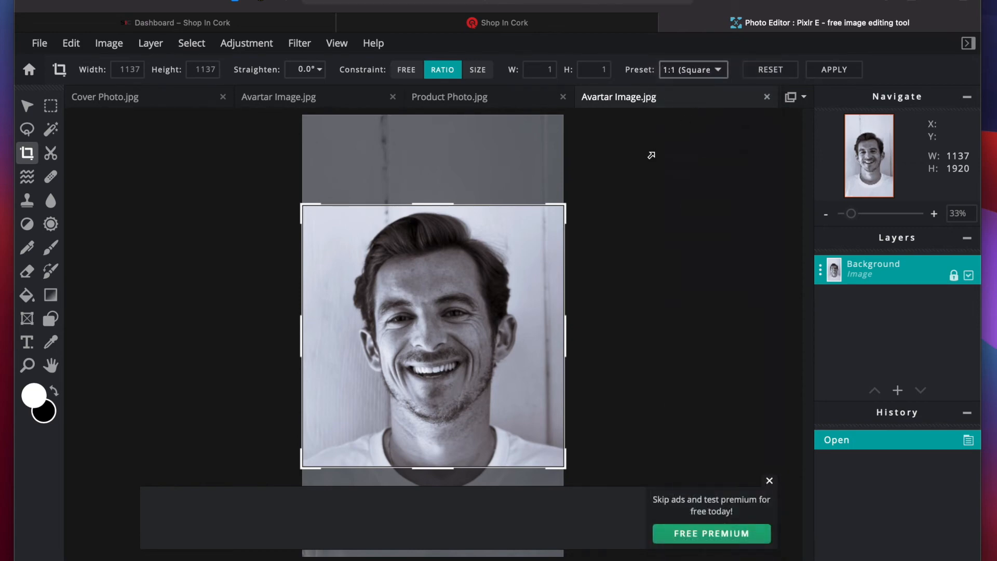
mouse_move(445, 322)
mouse_down()
mouse_move(443, 307)
mouse_move(444, 316)
mouse_up()
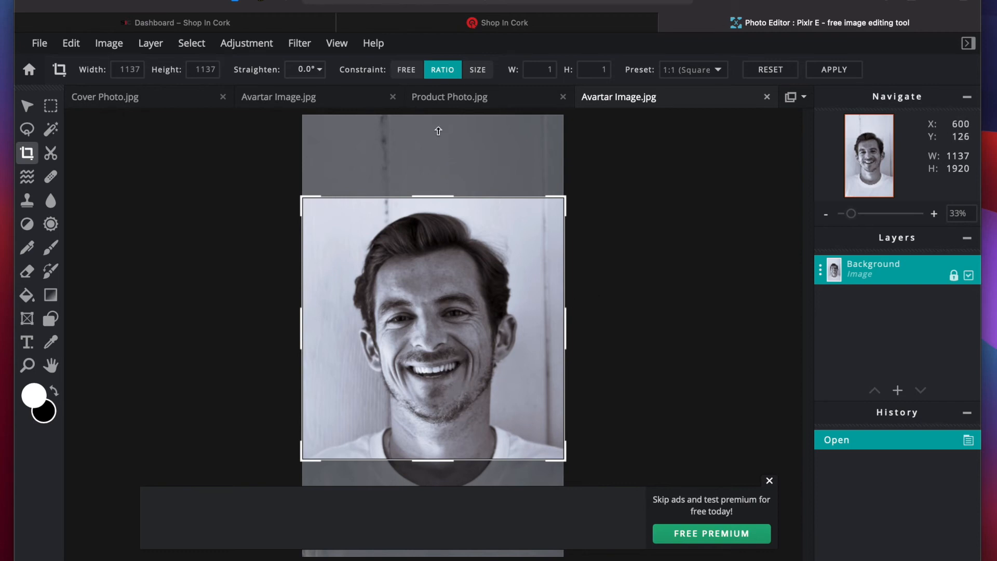
click(834, 70)
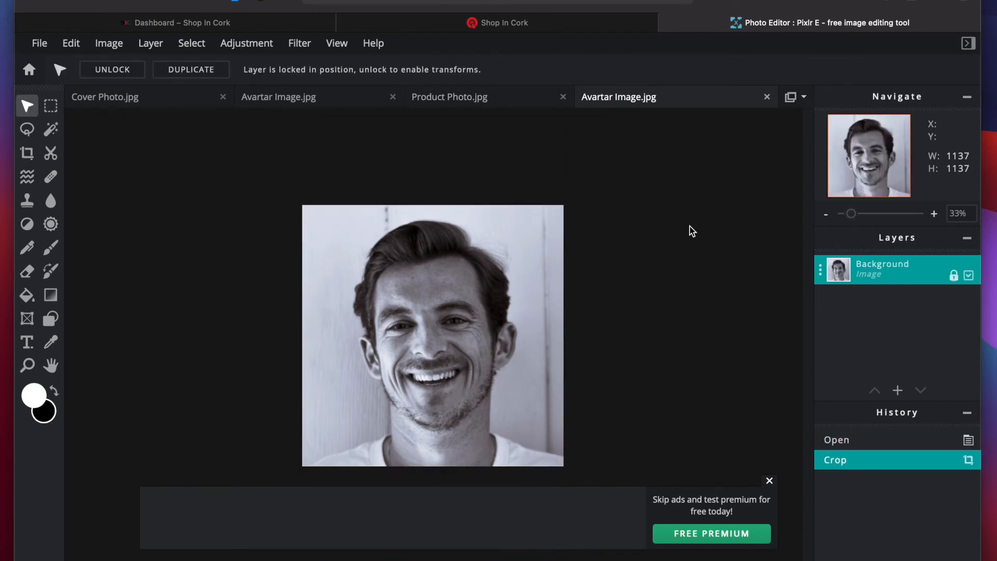
Step: Save the cropped portrait as Avartar Image in JPG format at medium quality (70%) and download it
click(34, 45)
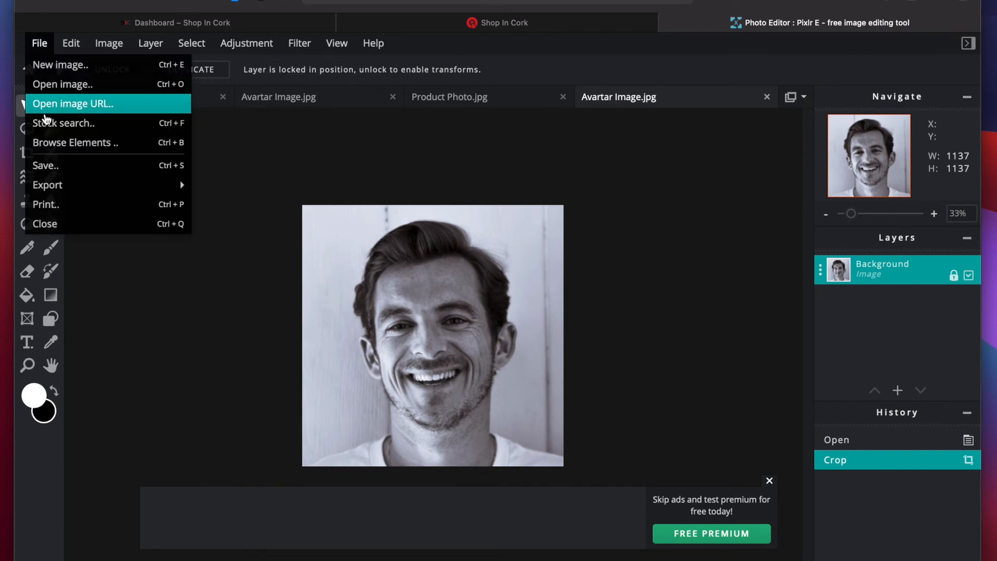
click(45, 165)
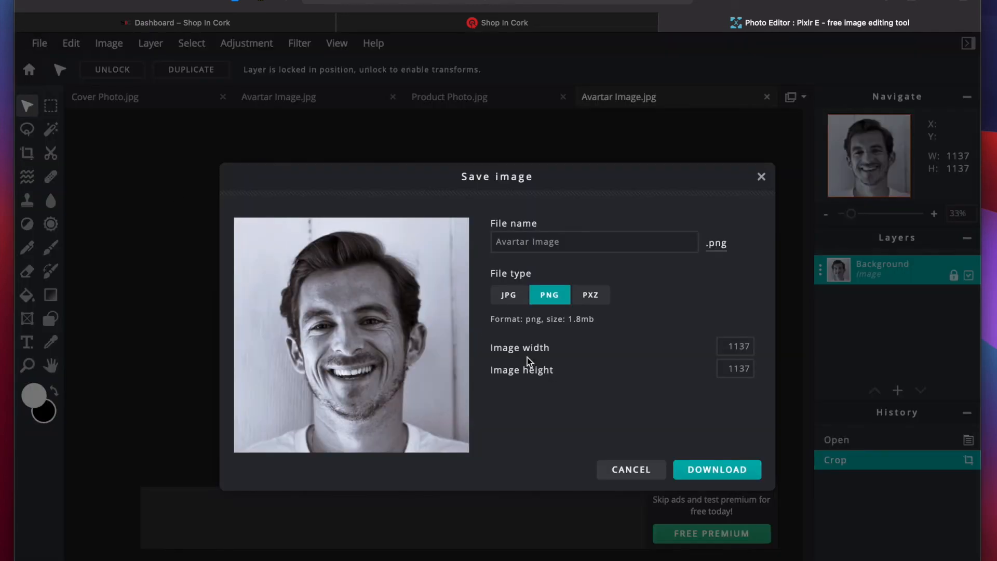
click(508, 295)
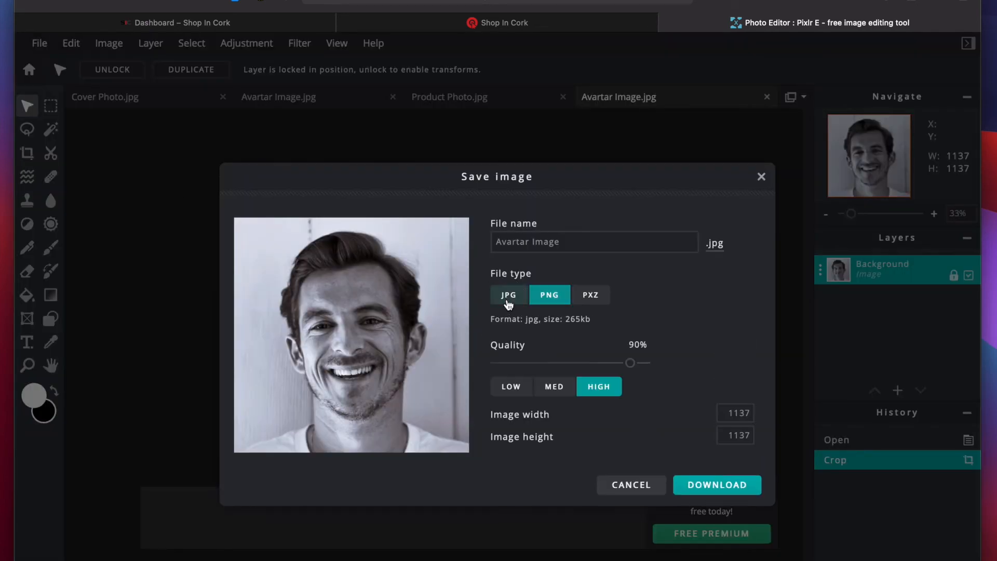
click(554, 387)
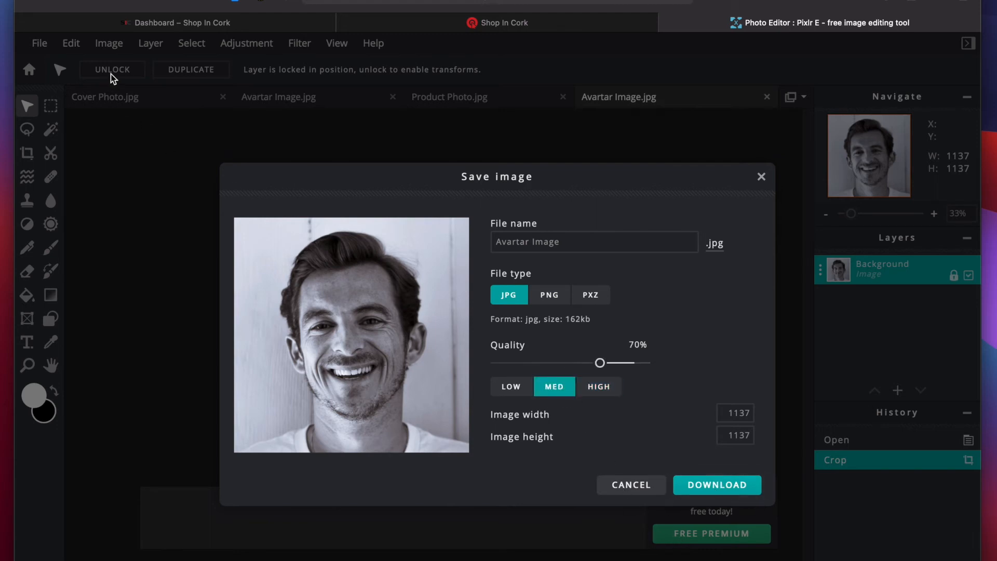
click(724, 485)
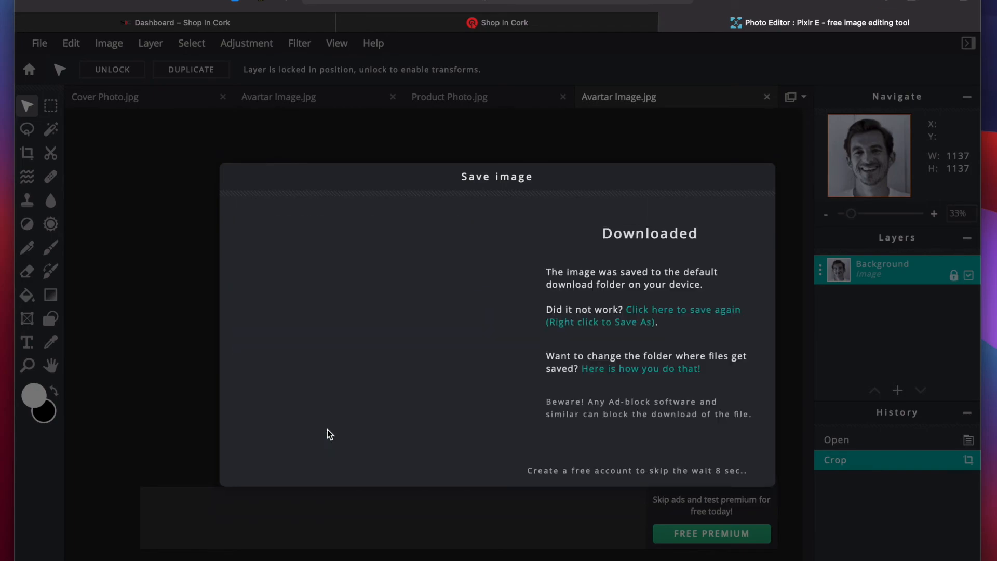
Step: Return to the vendor dashboard, upload Avartar Image.jpg from the Resized folder, and set it as the profile picture using the full-frame crop
click(173, 23)
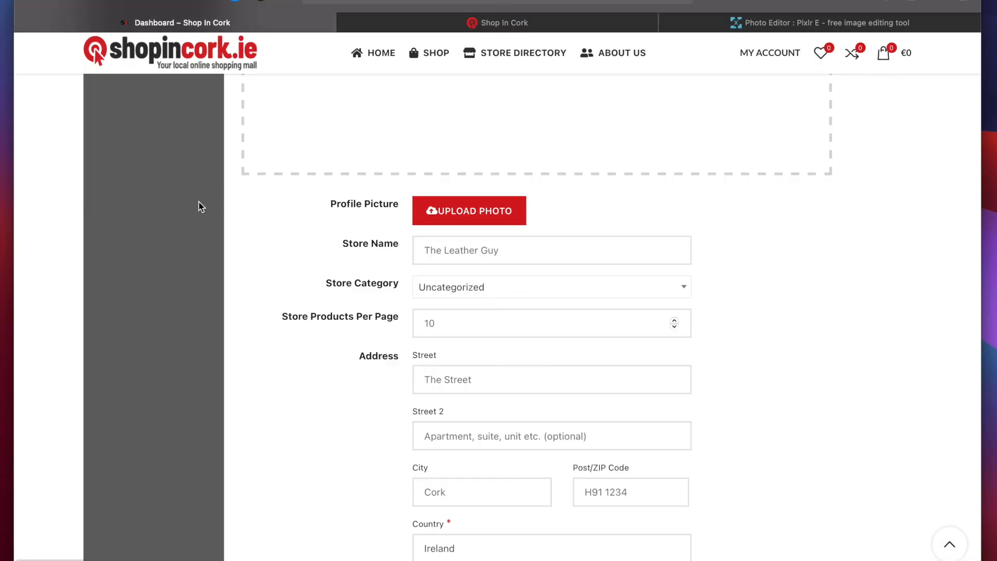
click(461, 215)
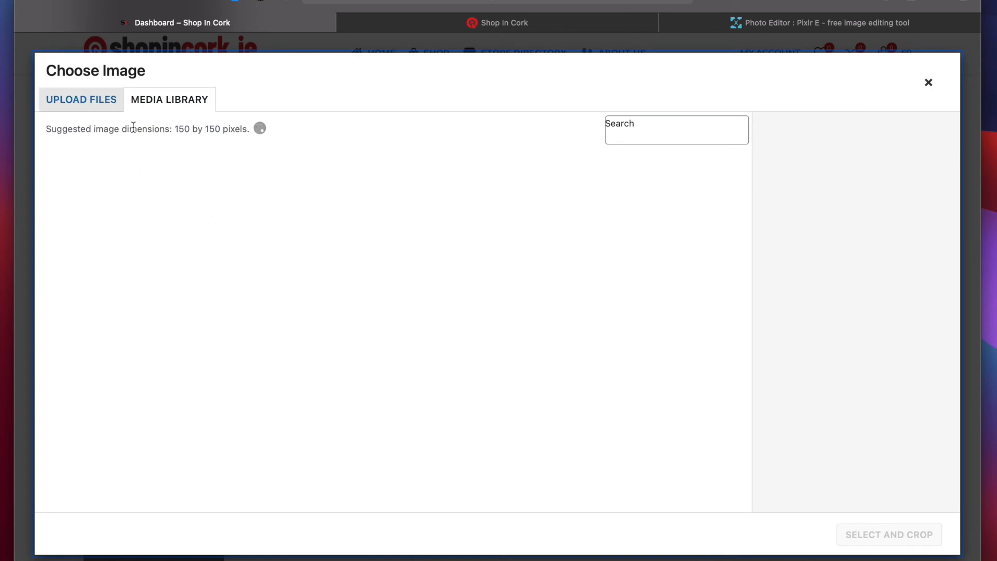
click(73, 101)
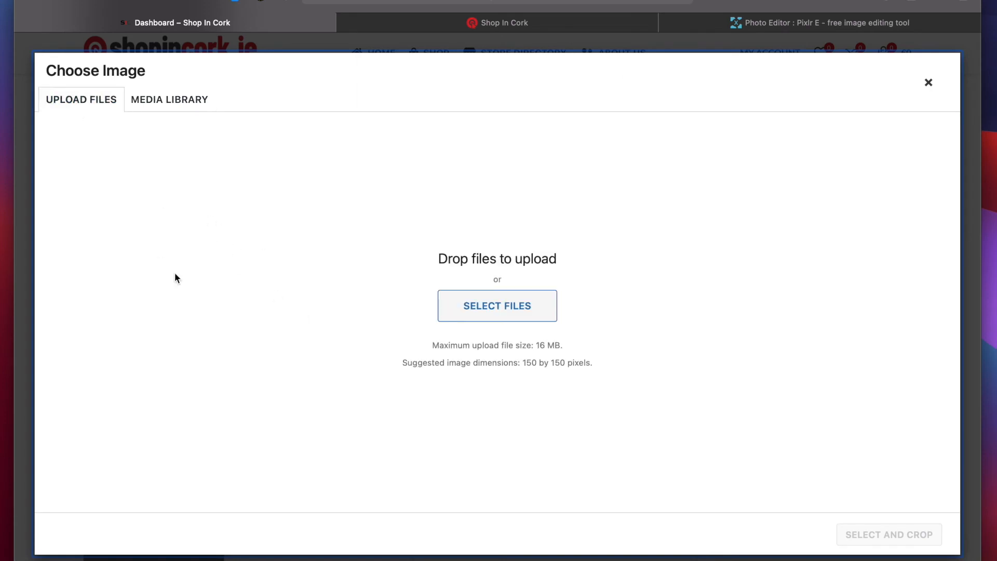
click(501, 308)
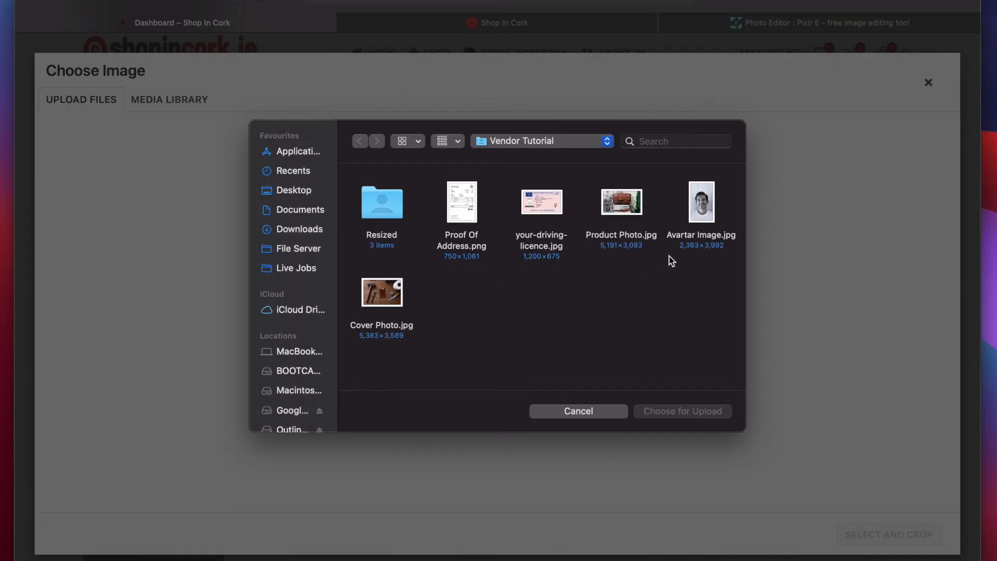
double_click(383, 198)
click(450, 215)
double_click(451, 215)
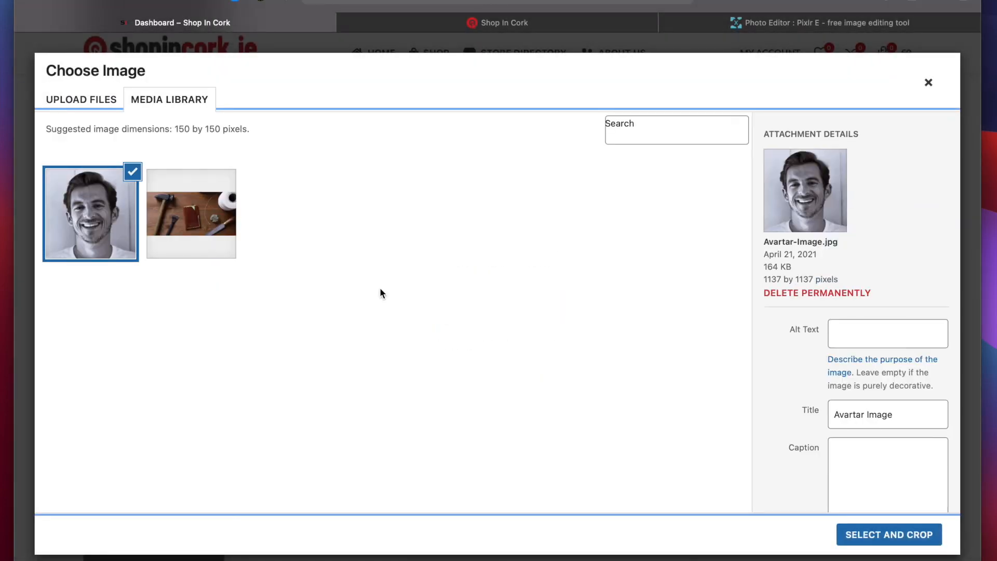
click(870, 540)
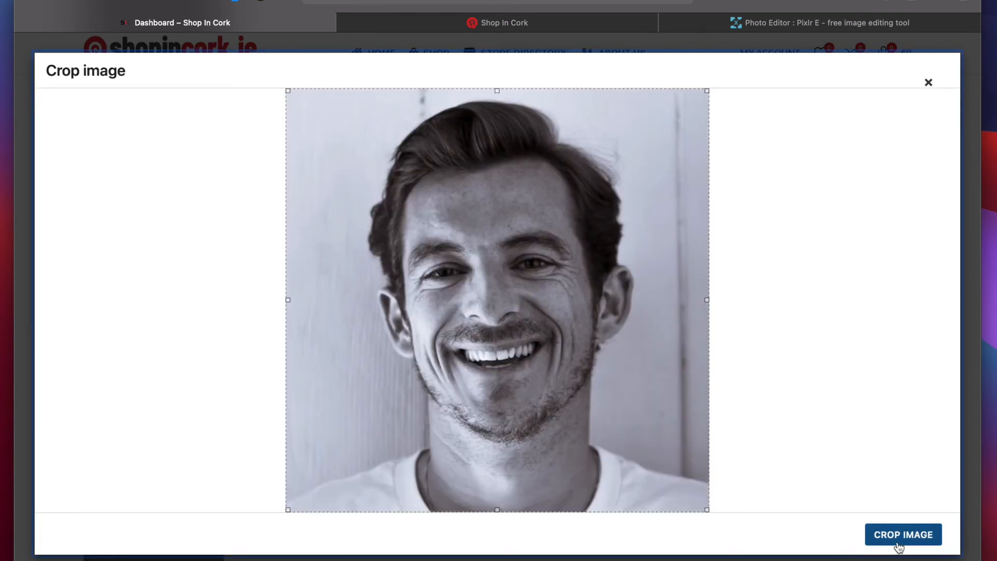
click(900, 541)
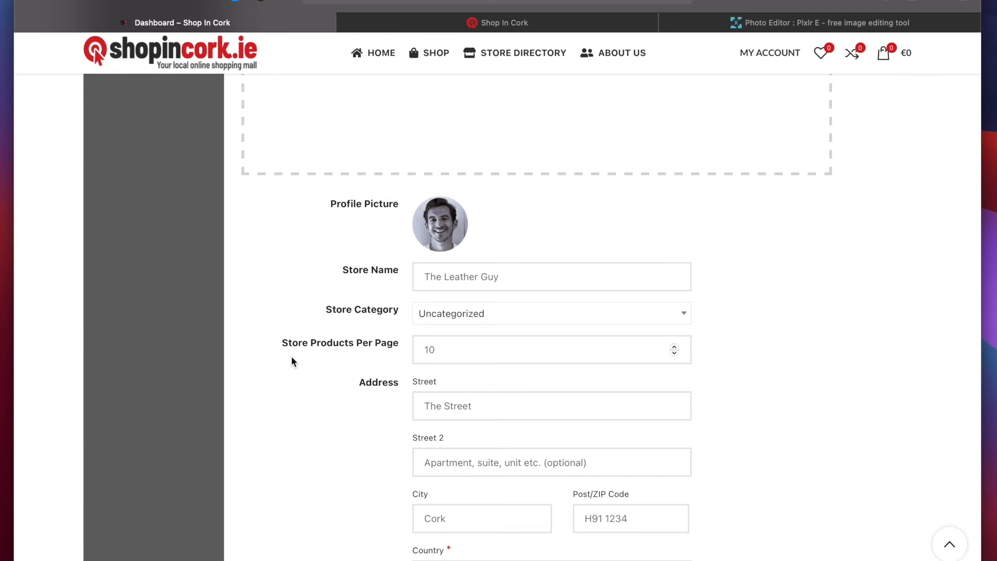
Step: Set the store category to Art & Crafts
scroll(363, 430, down, 2)
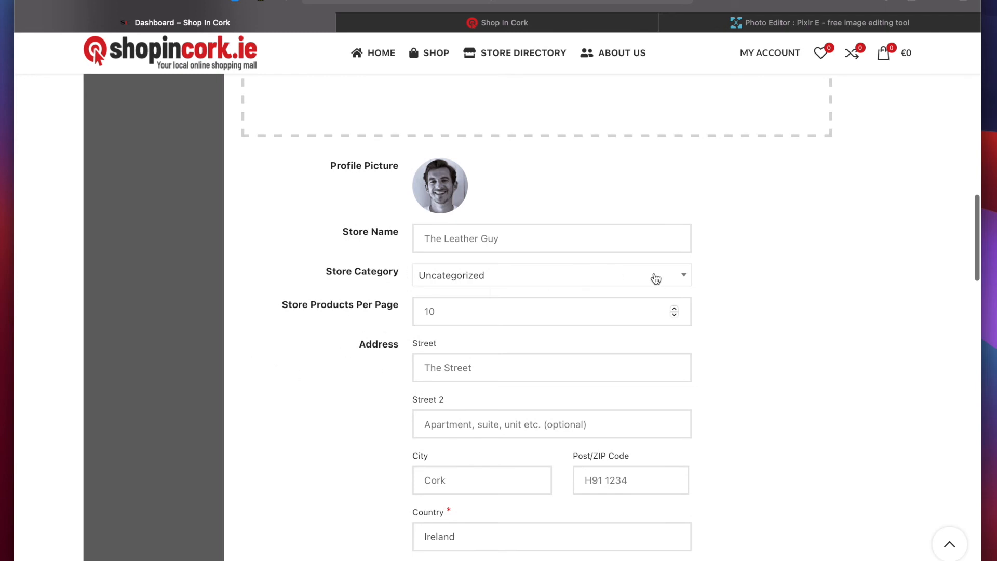
scroll(715, 281, down, 1)
scroll(714, 281, up, 2)
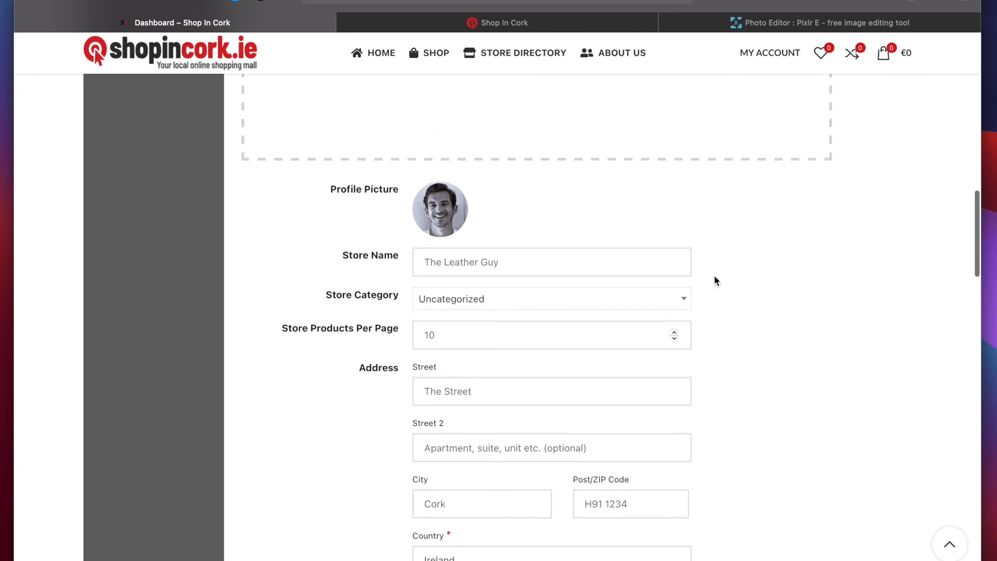
click(683, 305)
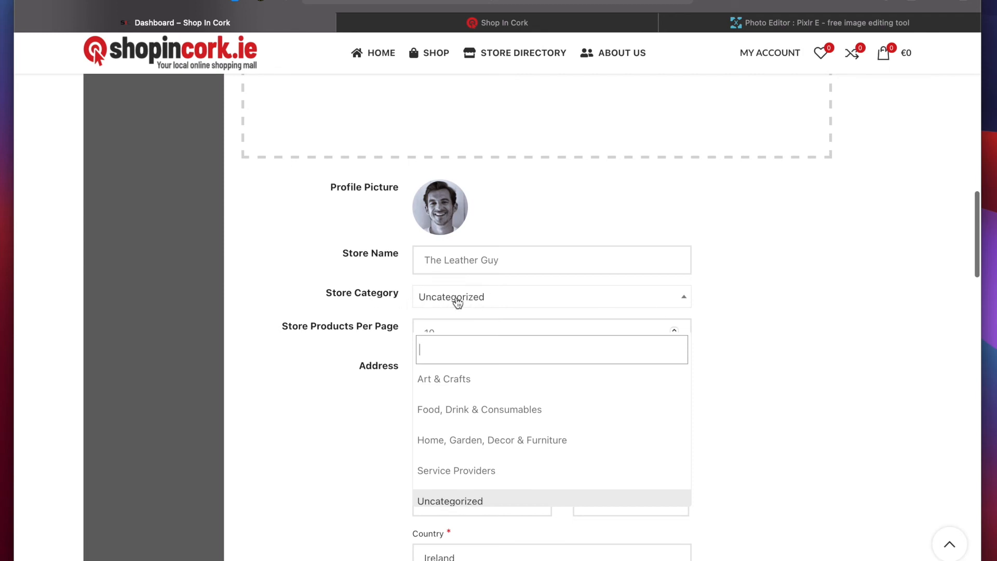
click(439, 378)
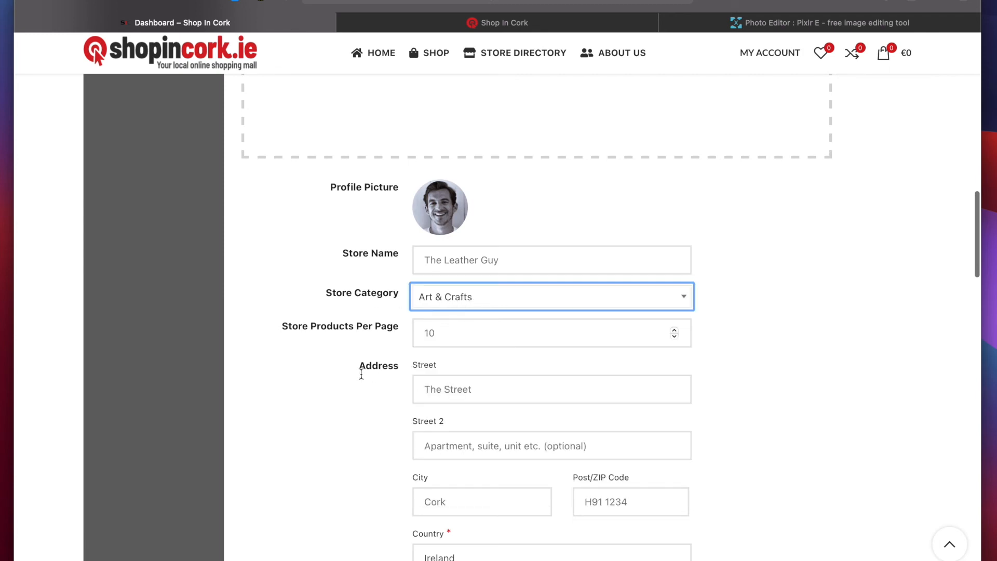
scroll(321, 376, up, 1)
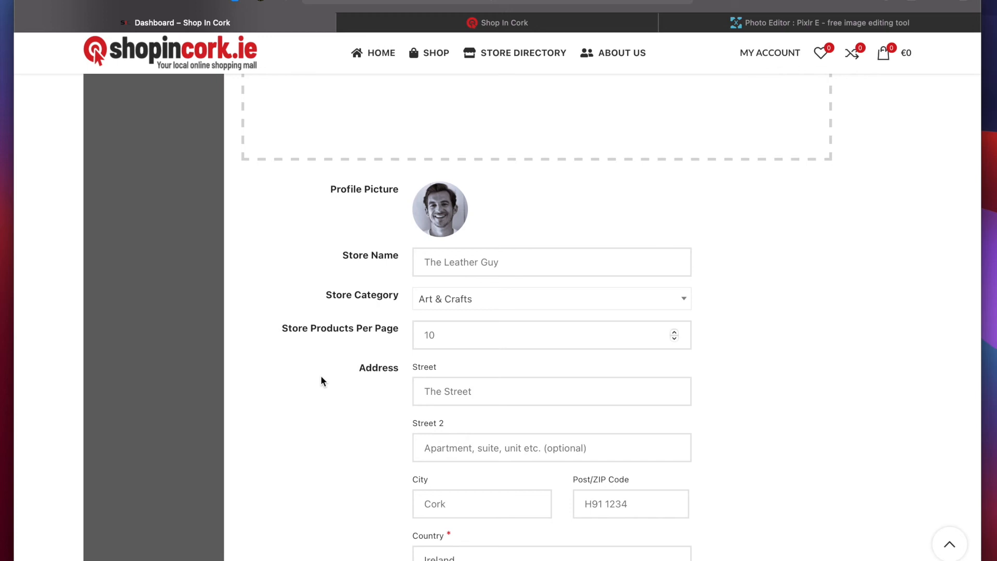
Step: Examine the address, phone, email, map, terms and opening-time options in the rest of the store settings
scroll(320, 377, down, 10)
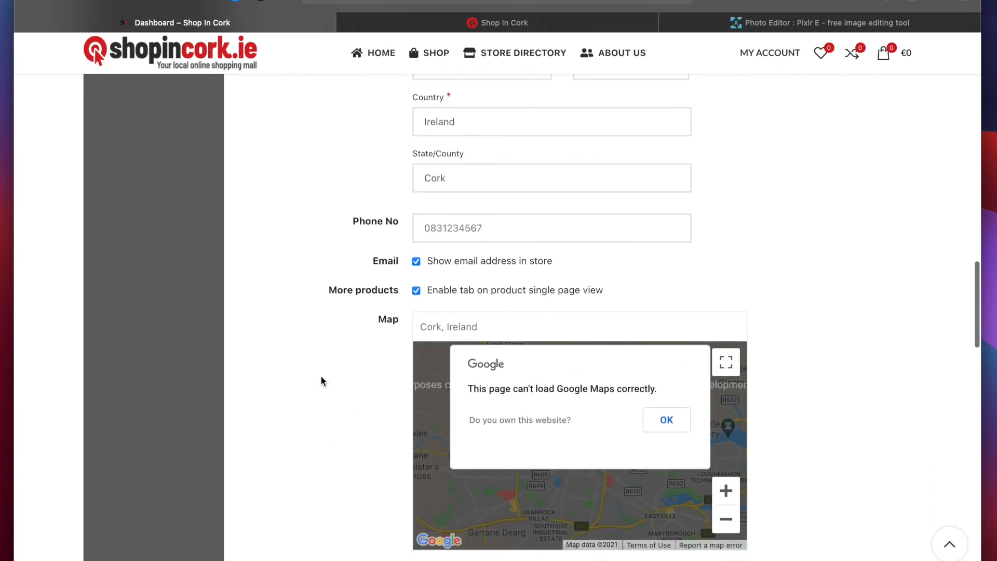
scroll(320, 376, down, 2)
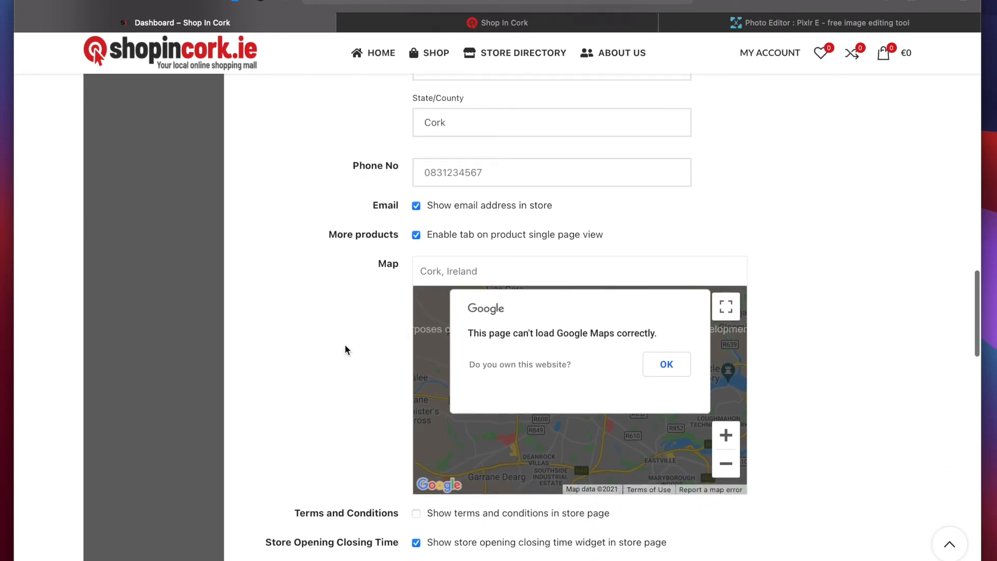
scroll(328, 325, up, 2)
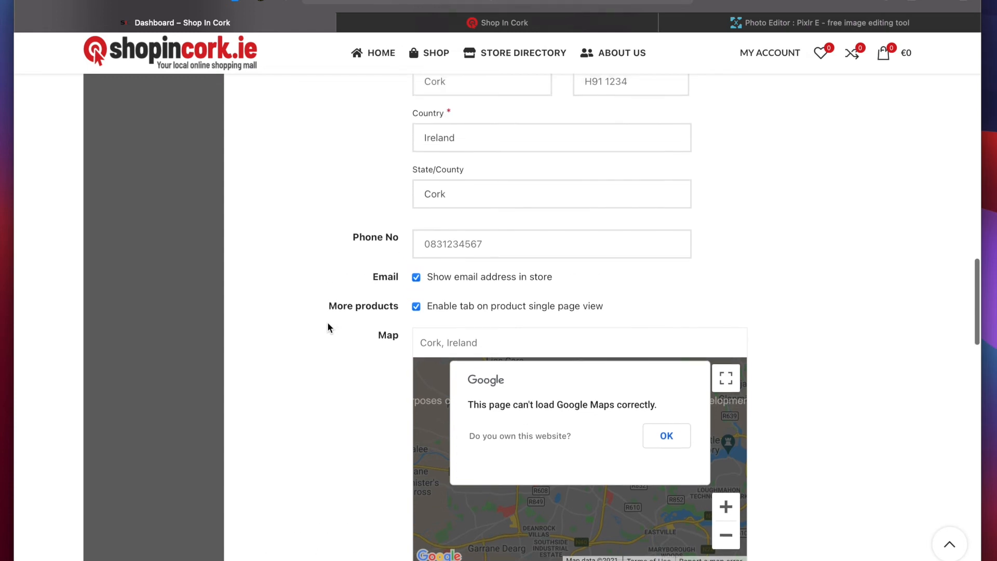
scroll(828, 501, down, 3)
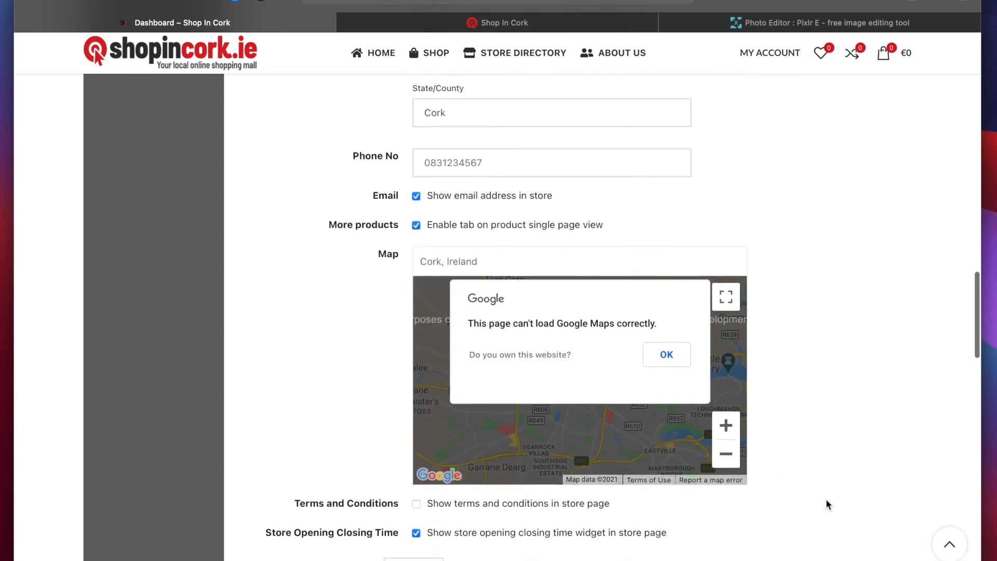
scroll(846, 467, down, 10)
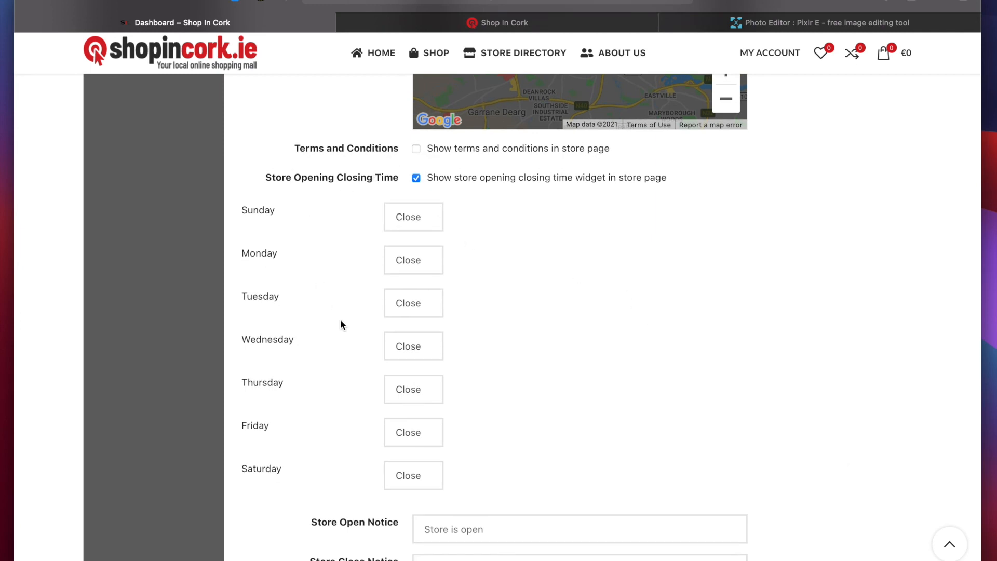
click(423, 226)
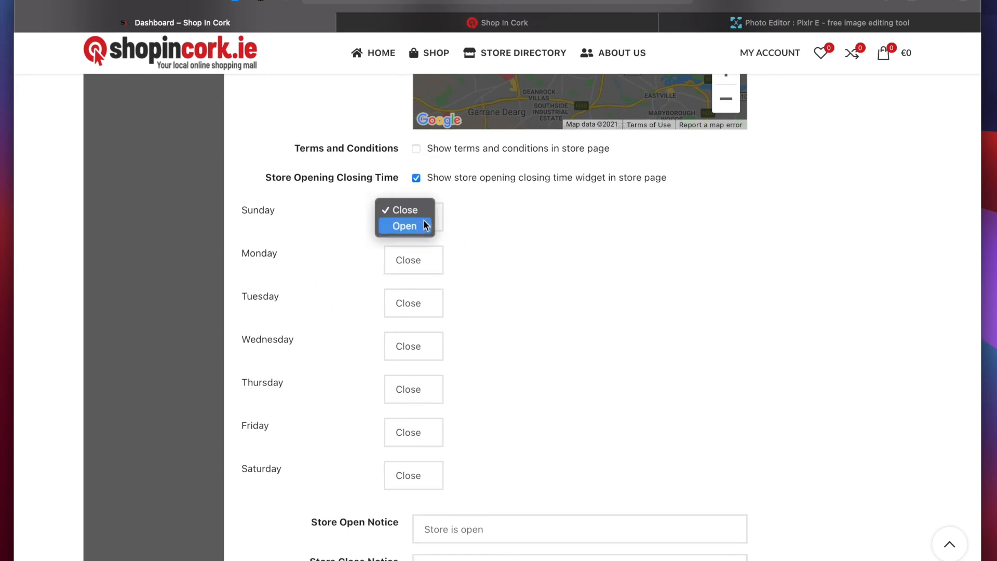
click(301, 232)
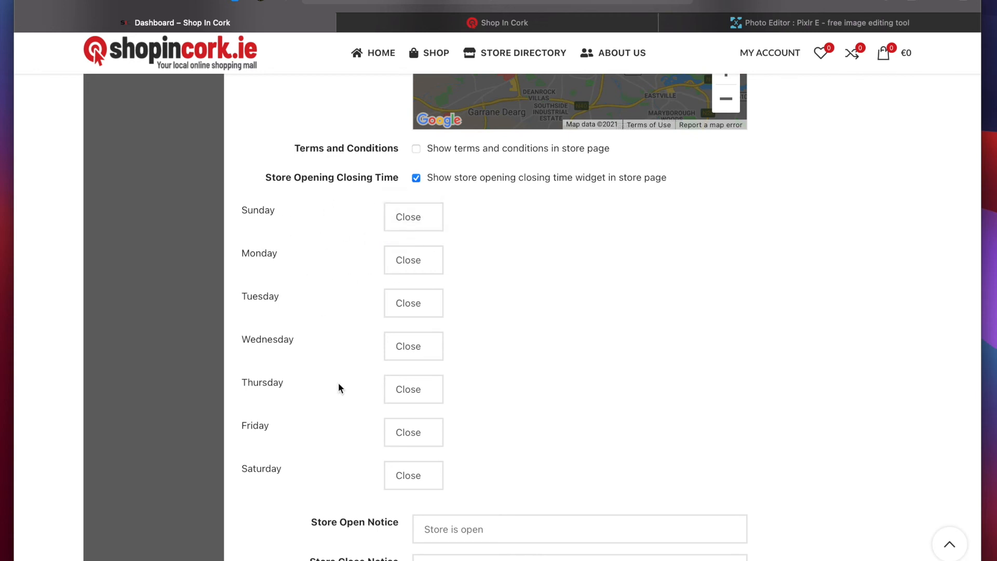
scroll(338, 248, down, 1)
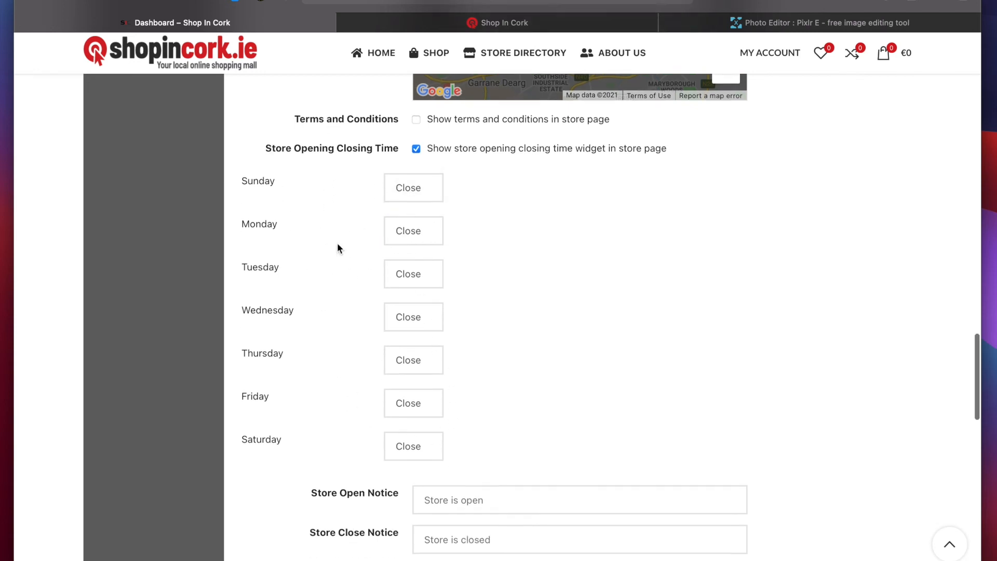
Step: Set every day from Sunday to Saturday to Open in the store opening and closing times
click(403, 187)
click(404, 197)
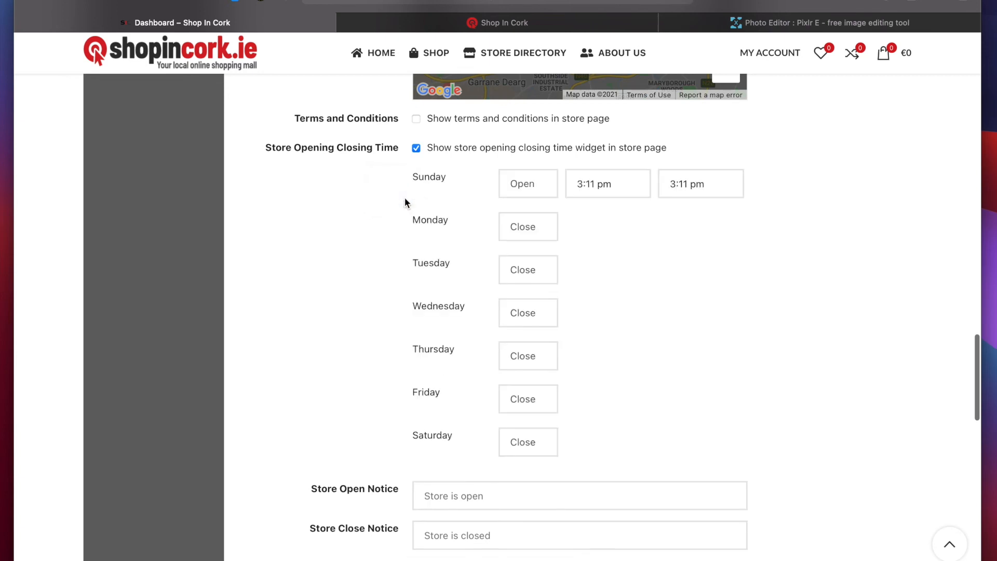
click(514, 226)
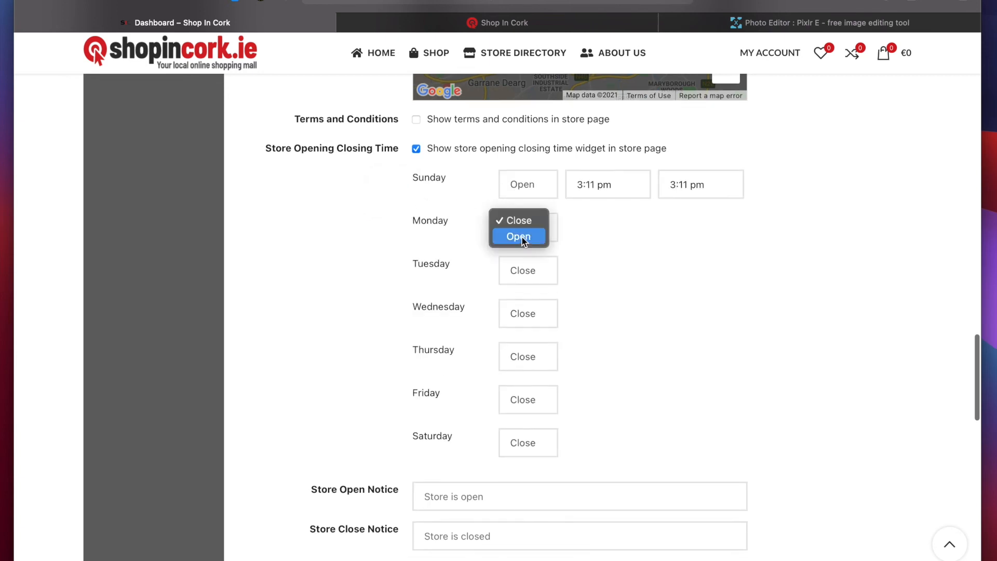
click(521, 236)
click(525, 269)
click(523, 280)
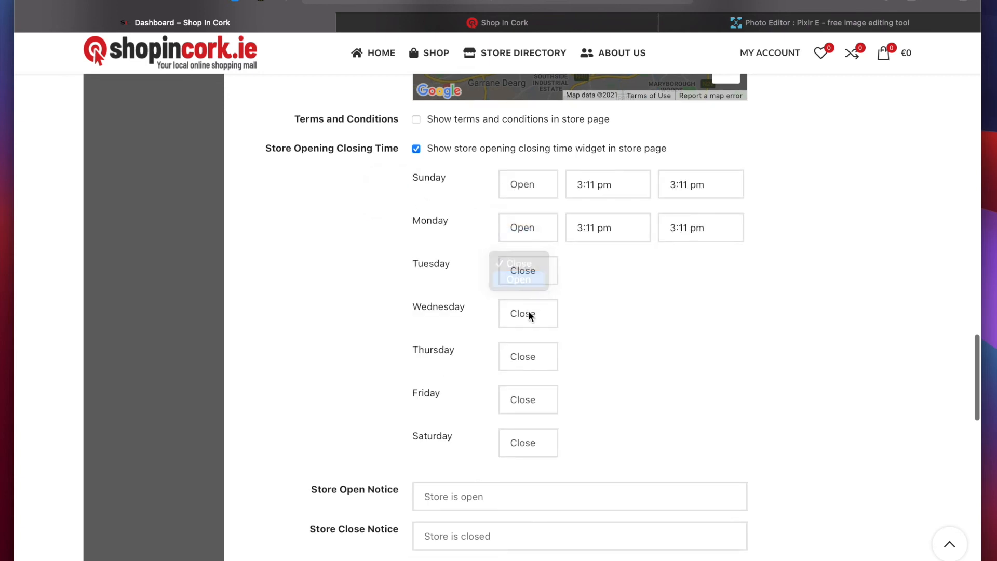
click(528, 314)
click(526, 328)
click(526, 358)
click(522, 372)
click(533, 413)
click(530, 415)
click(531, 450)
click(524, 456)
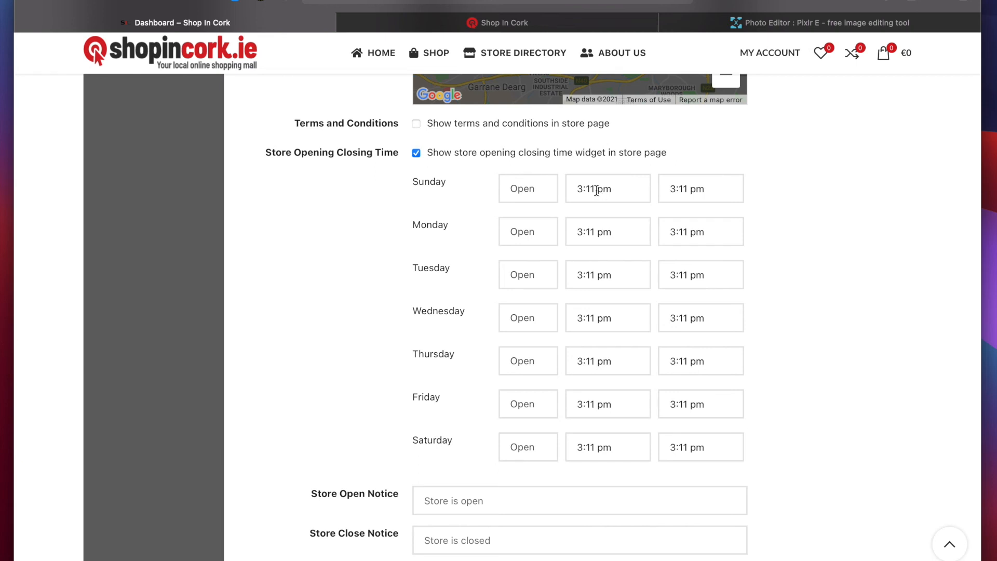
Step: Set Sunday's opening time to hour 09 in the store opening and closing times
click(576, 189)
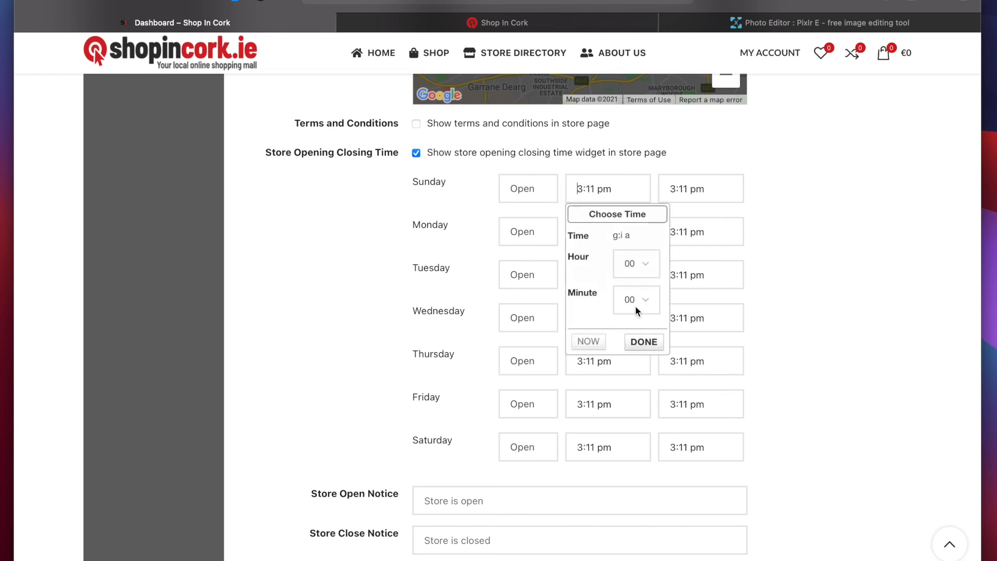
click(649, 271)
click(629, 405)
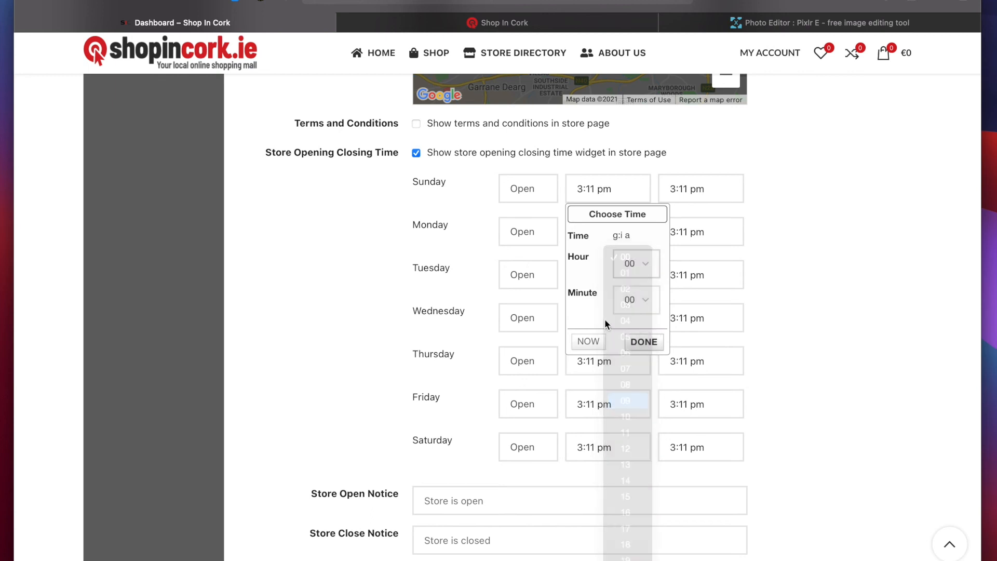
click(644, 341)
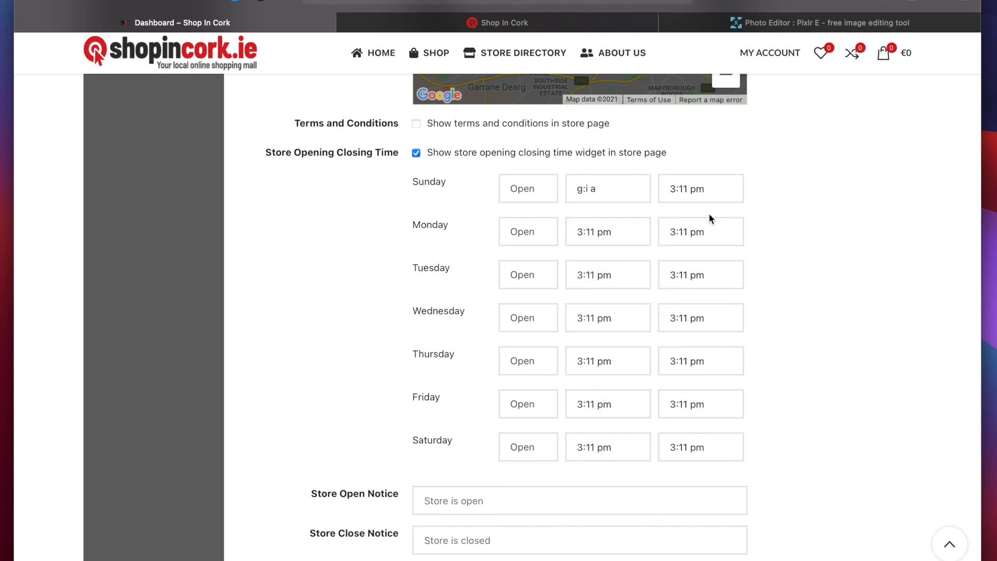
Step: Set Sunday's closing time to hour 16 and minute 00
click(705, 190)
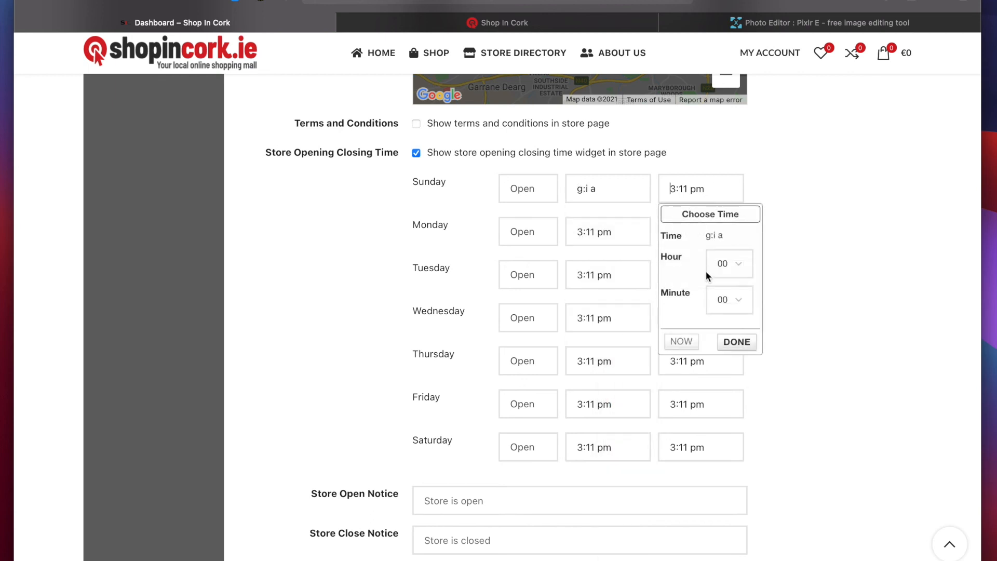
click(734, 261)
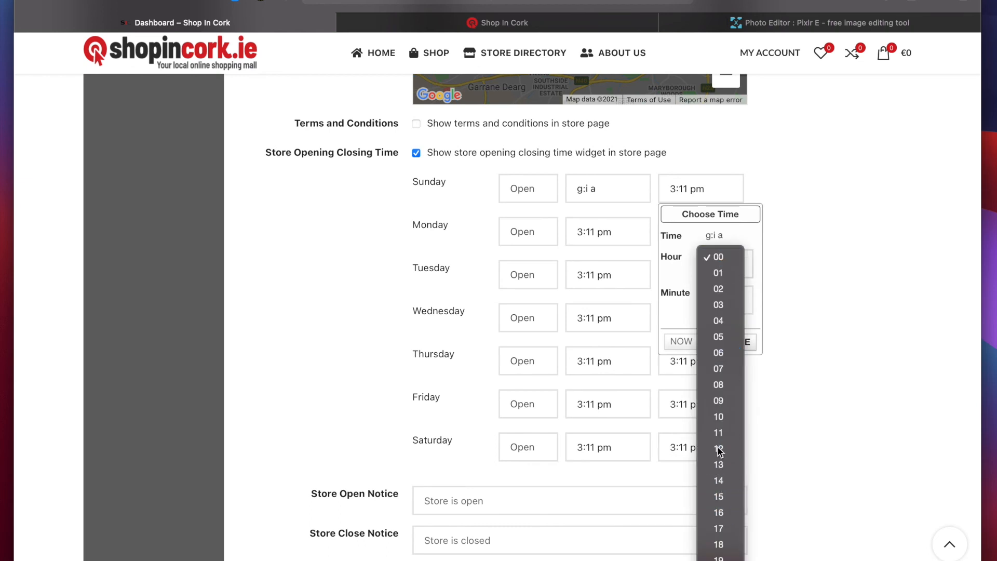
click(719, 463)
click(736, 267)
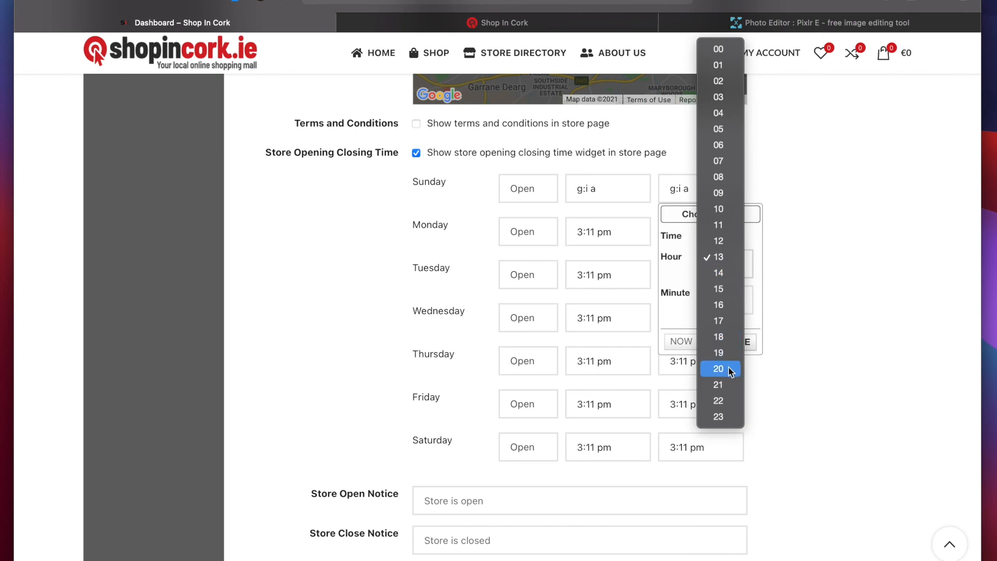
click(728, 307)
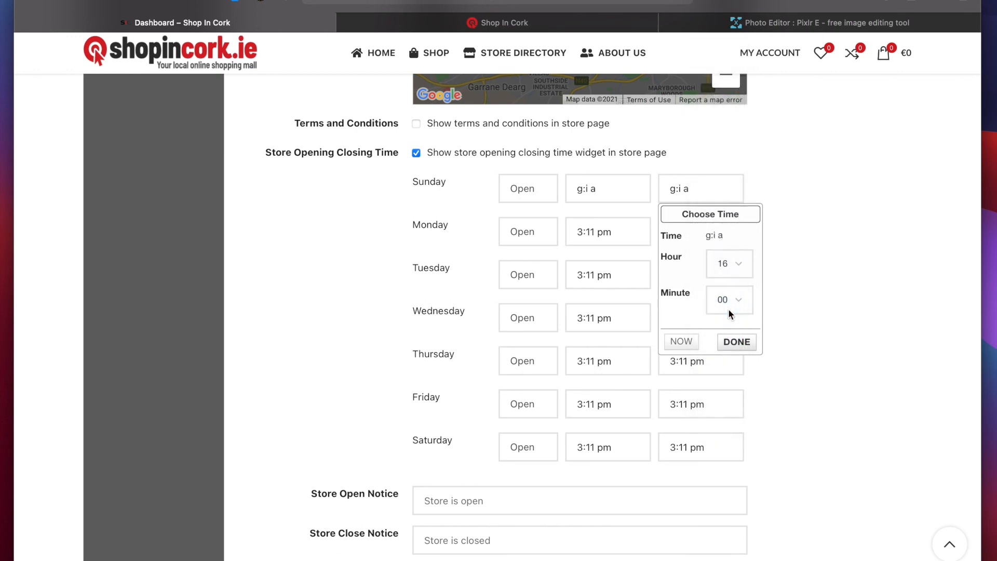
click(736, 342)
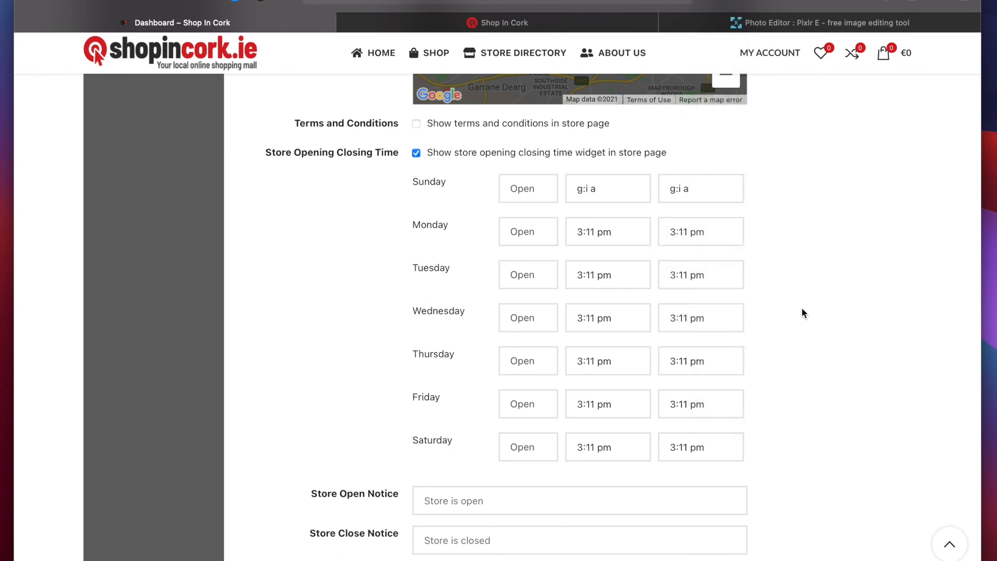
Step: Examine the weekly opening times, the store open and close notice fields, and the vacation message option
scroll(774, 358, down, 5)
scroll(773, 358, up, 7)
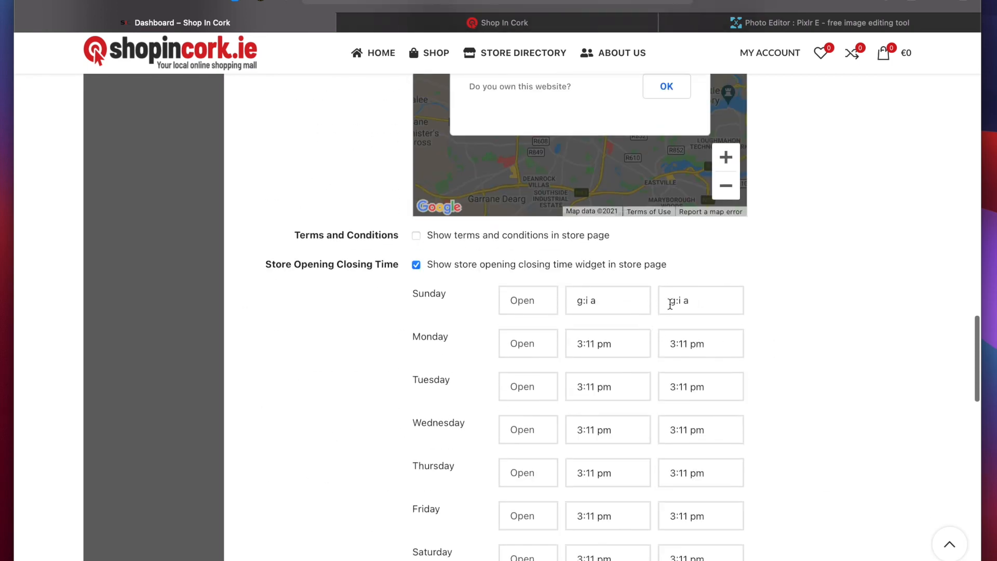
scroll(276, 343, down, 2)
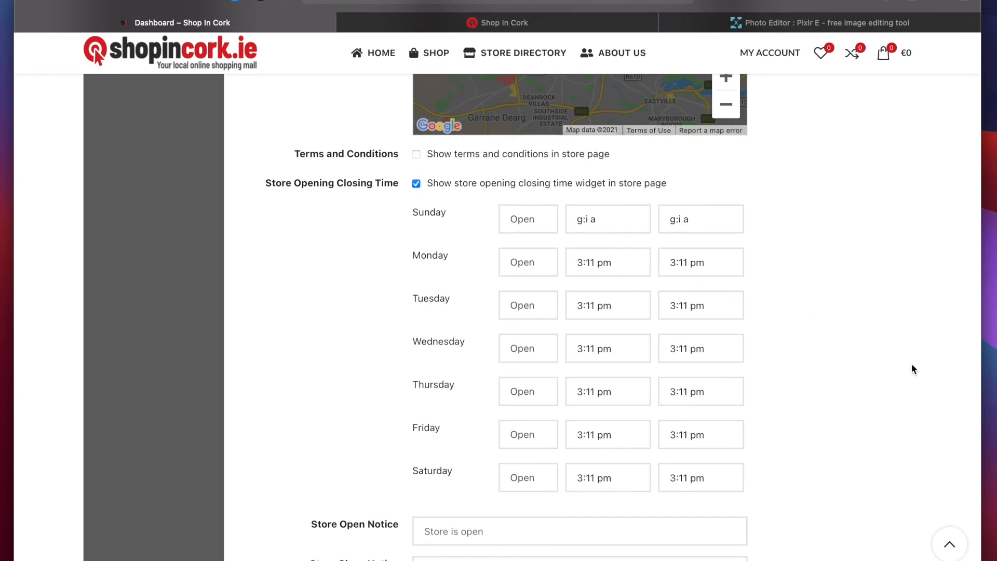
scroll(906, 364, down, 5)
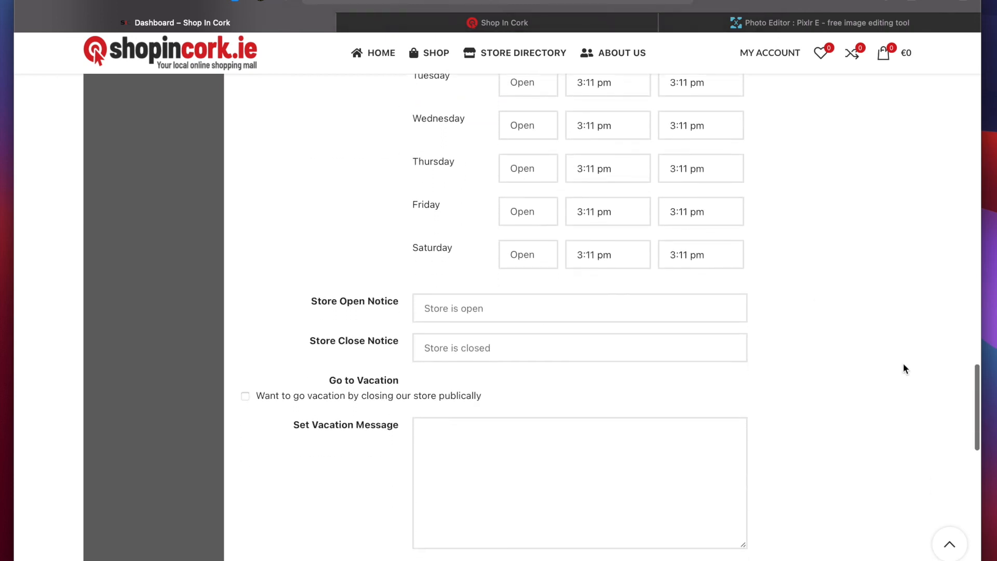
scroll(903, 368, down, 2)
click(468, 245)
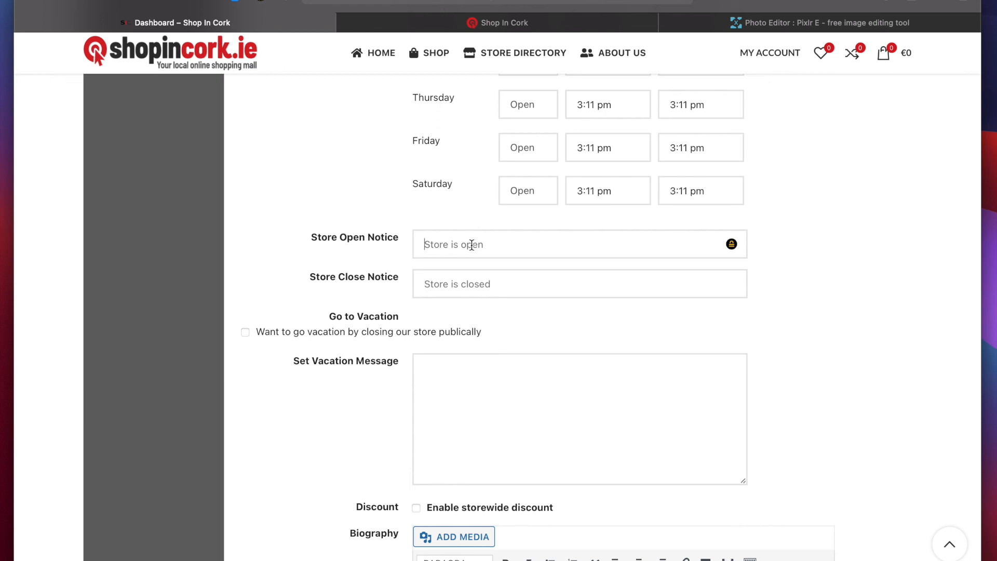
click(463, 284)
scroll(487, 458, down, 2)
click(478, 330)
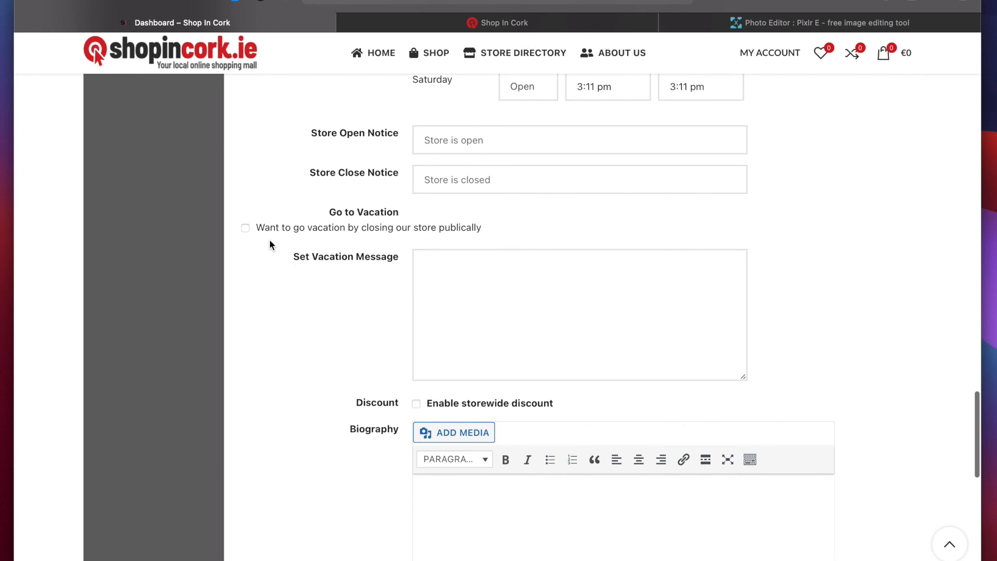
Step: Try out the vacation option with the Date Wise Close closing style and turn vacation off again
click(244, 229)
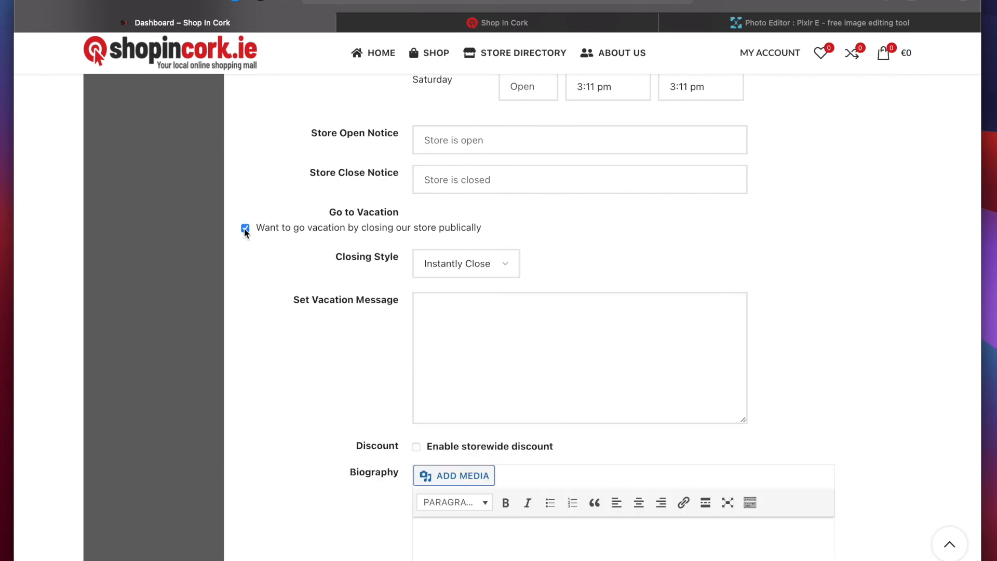
click(461, 264)
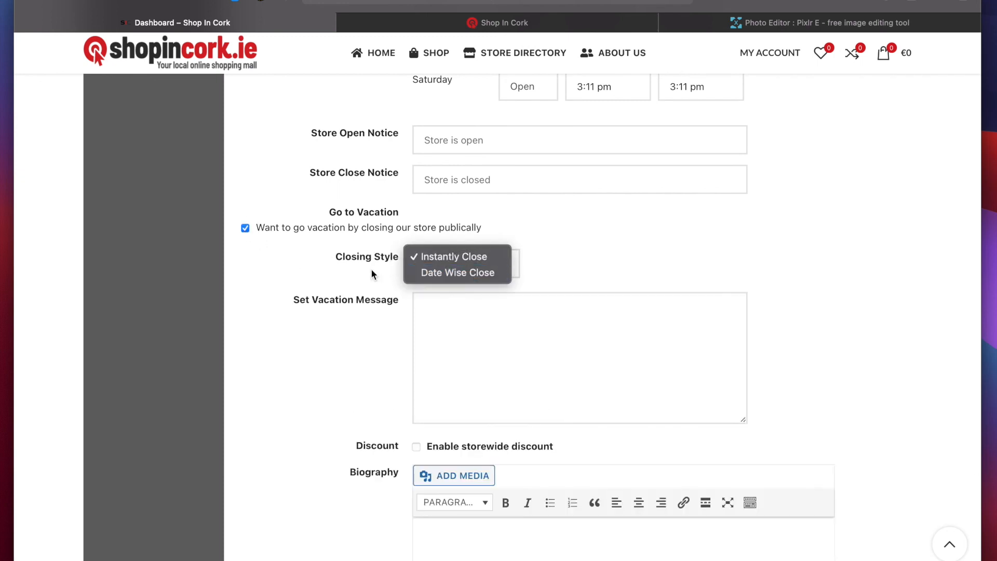
click(438, 274)
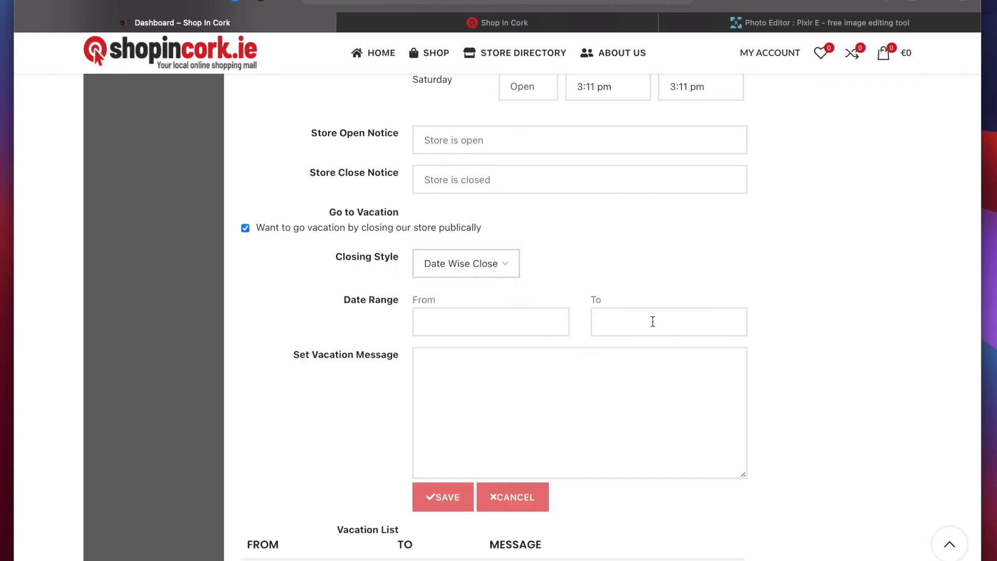
click(499, 383)
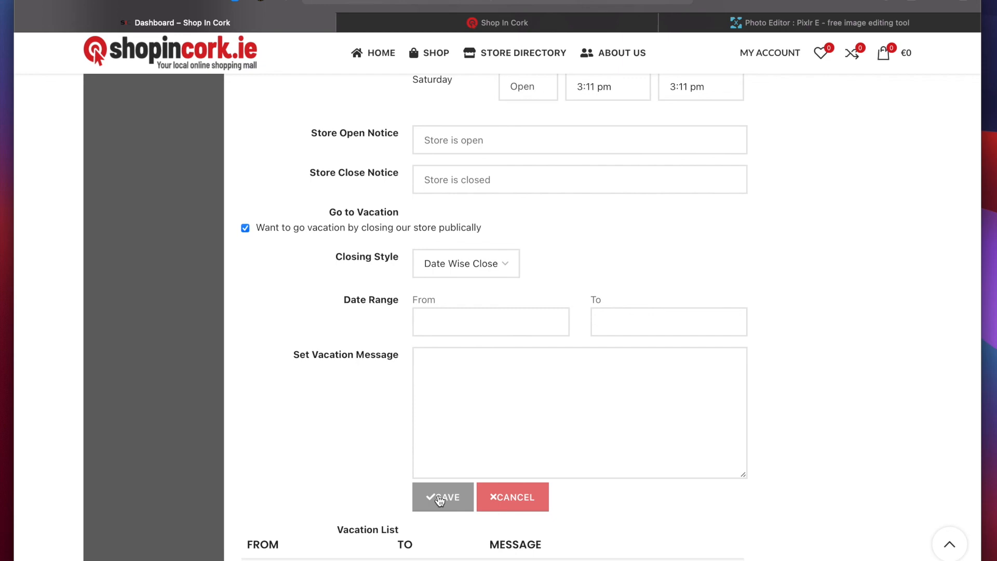
click(246, 229)
Step: Save the updated store settings, keeping the support button shown in the store
scroll(376, 400, down, 10)
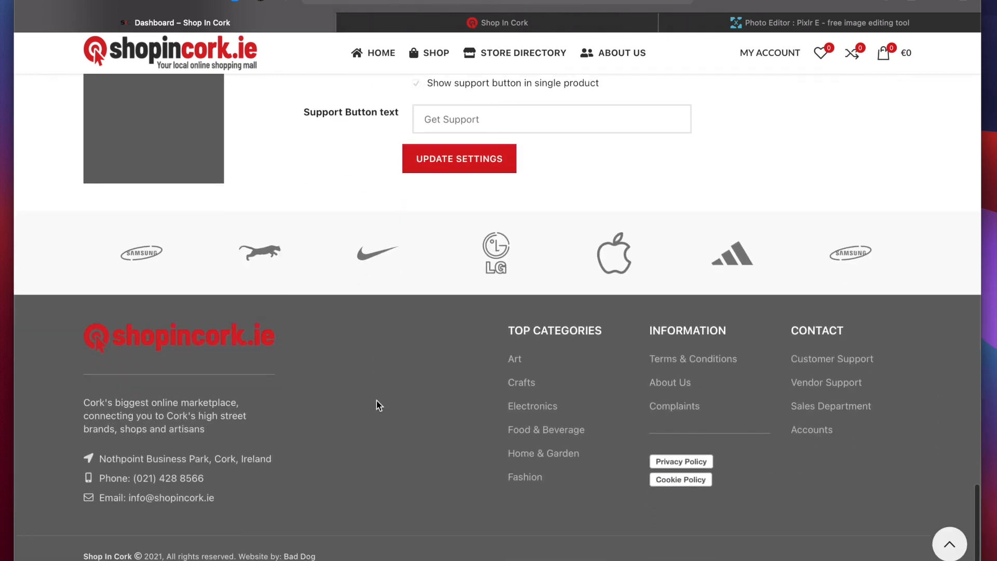
scroll(376, 400, up, 3)
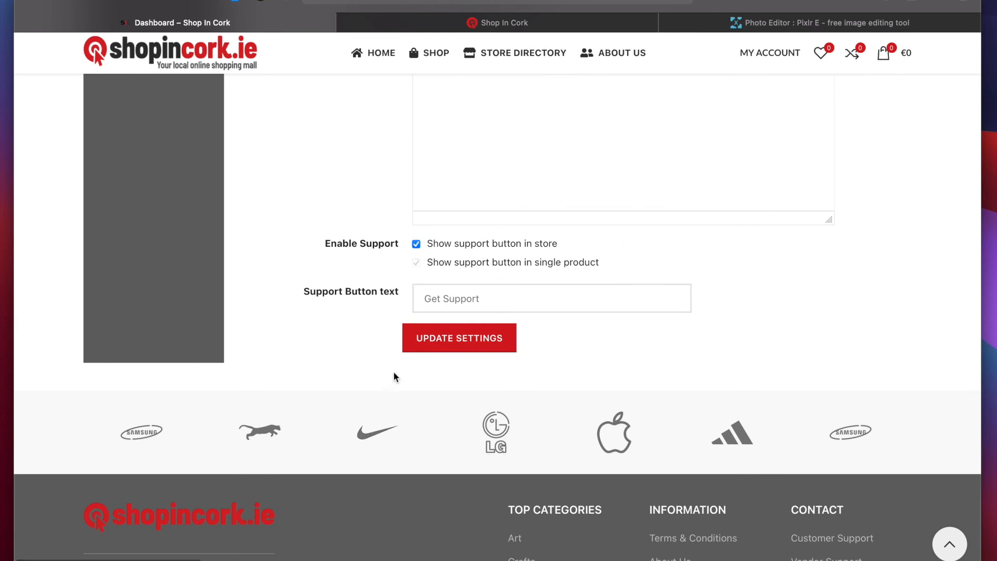
click(447, 345)
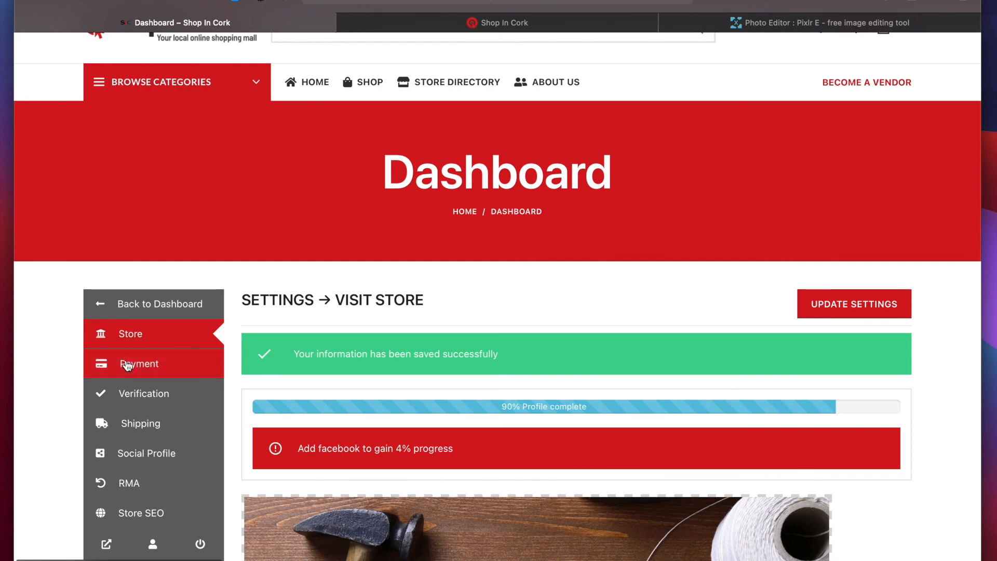
Step: Visit the public store page and examine its cover, profile photo, store times, contact details and vendor contact form
scroll(60, 342, down, 5)
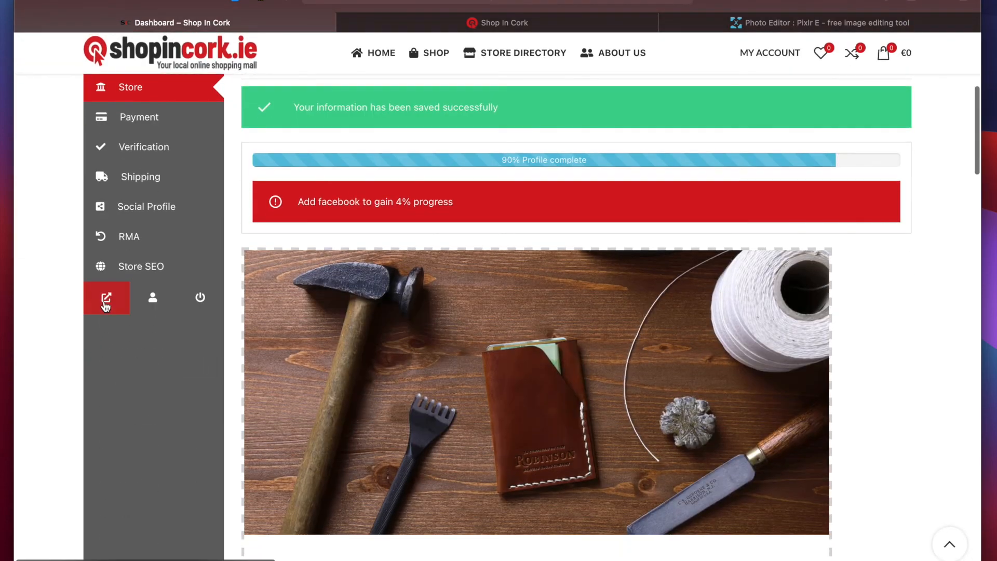
click(104, 303)
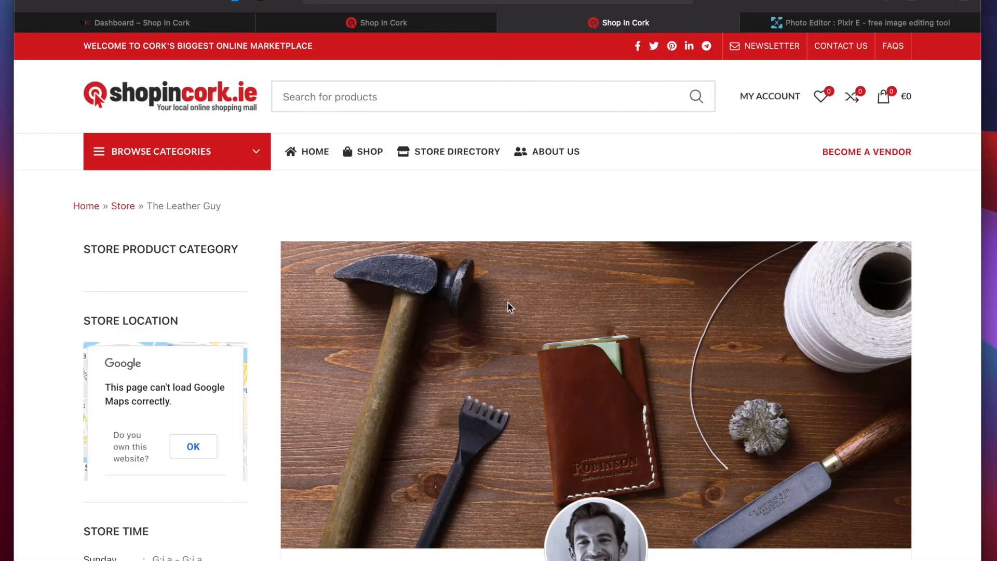
scroll(560, 296, down, 2)
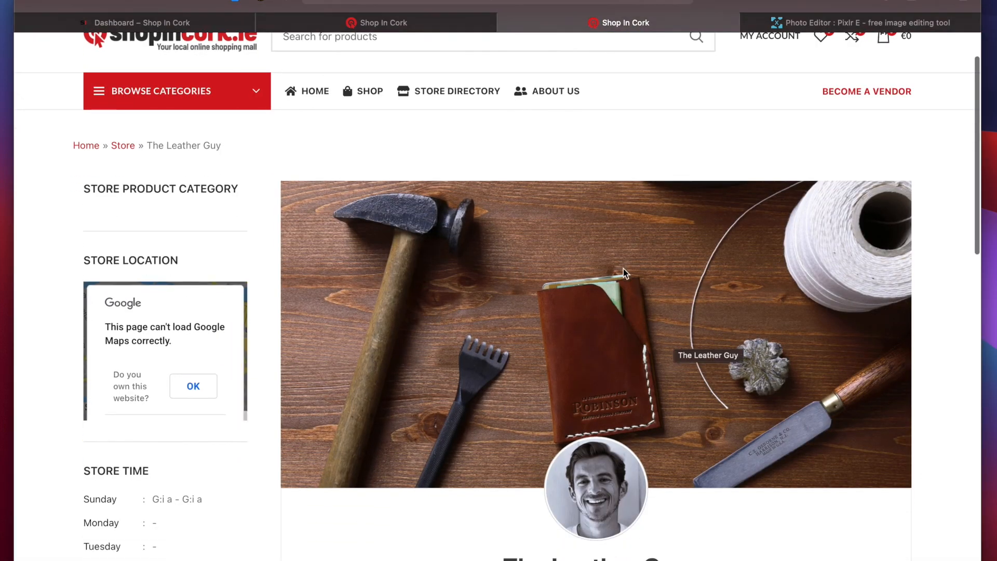
scroll(622, 265, down, 3)
scroll(783, 375, down, 5)
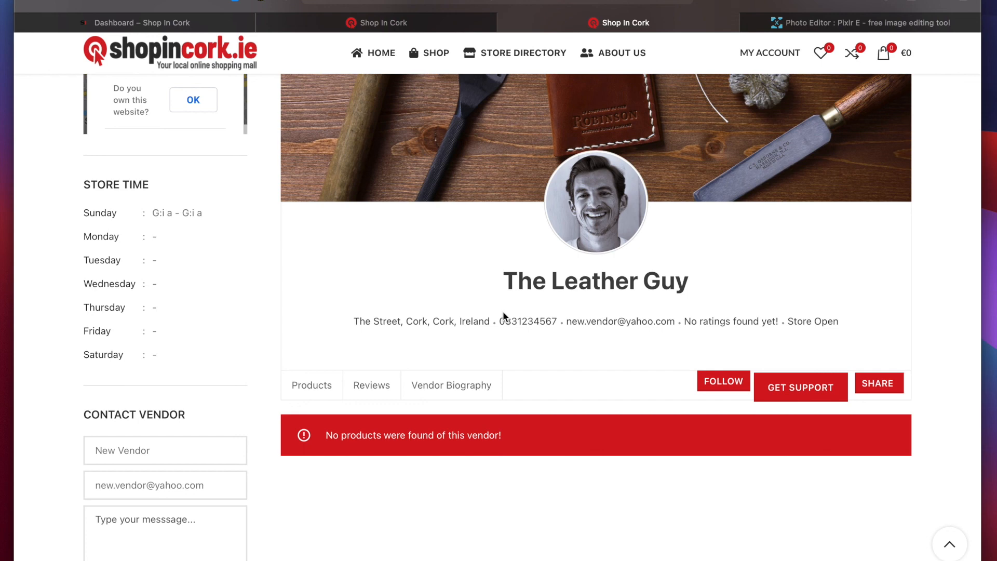
scroll(79, 288, down, 3)
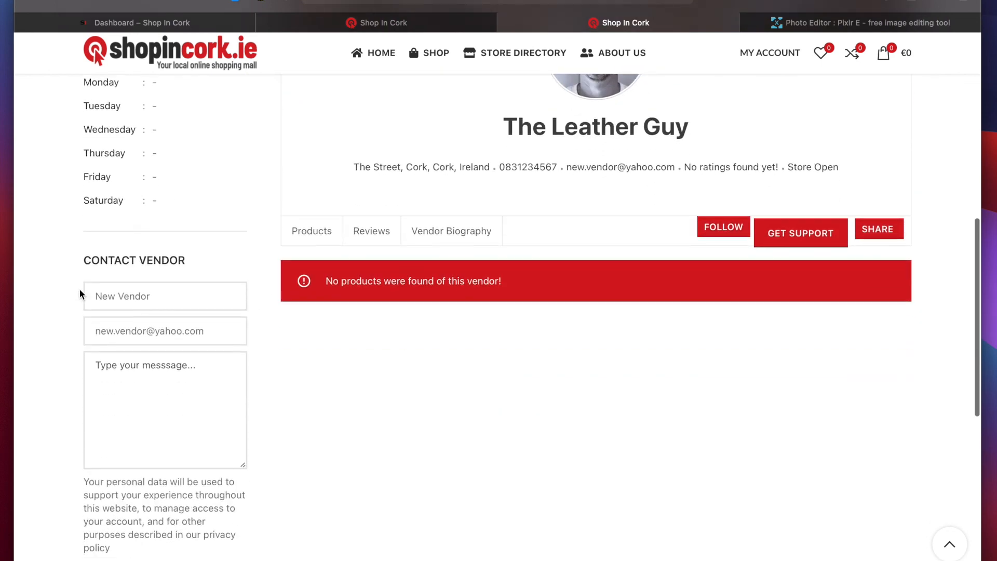